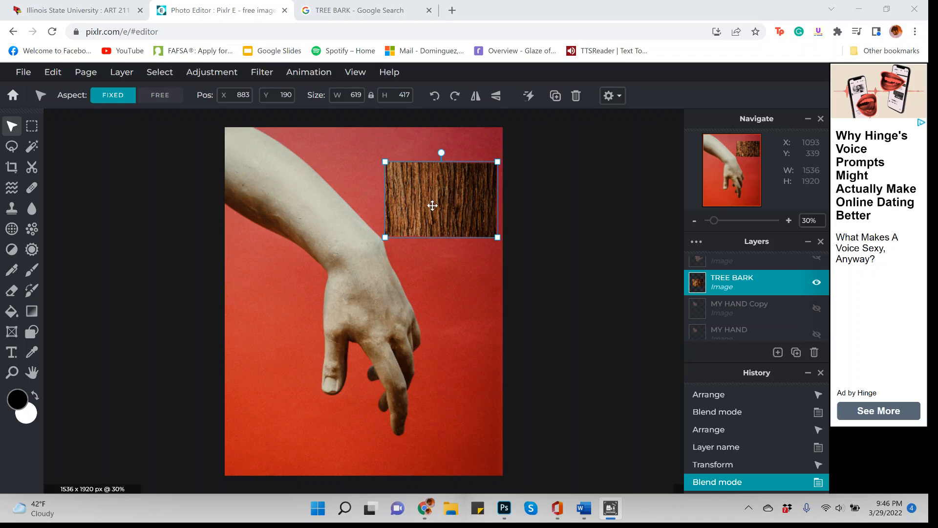
Position the TREE BARK image over the red background beside the arm and set its blend mode to Multiply
mouse_move(431, 204)
mouse_down()
mouse_move(409, 182)
mouse_move(438, 187)
mouse_up()
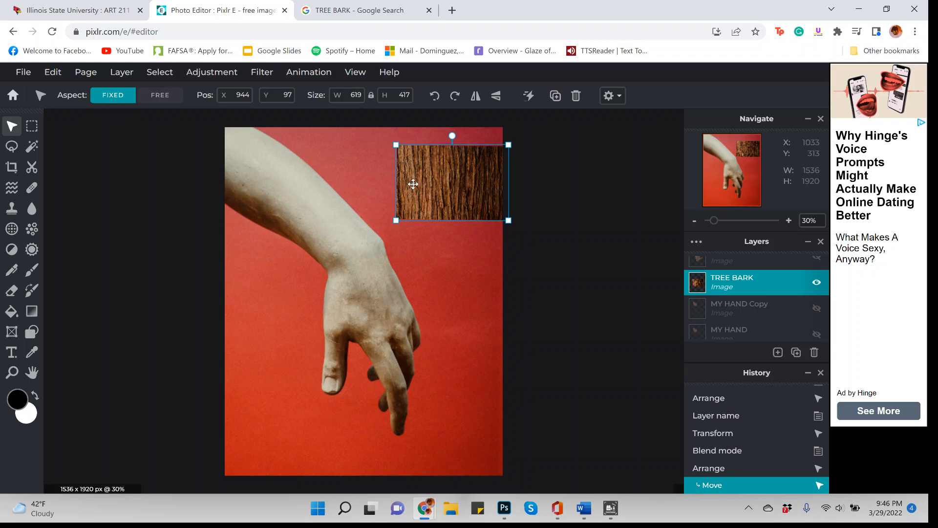
drag(412, 196, 403, 189)
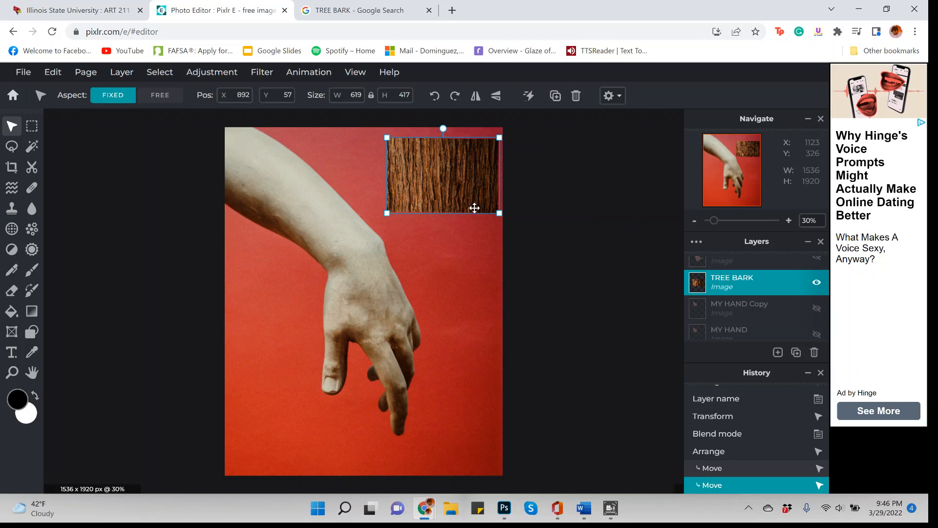
click(747, 286)
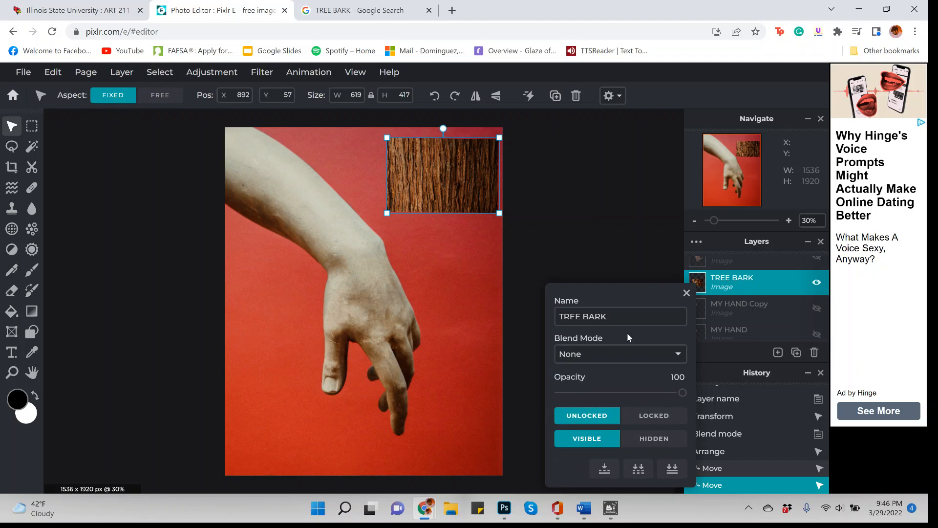
click(589, 356)
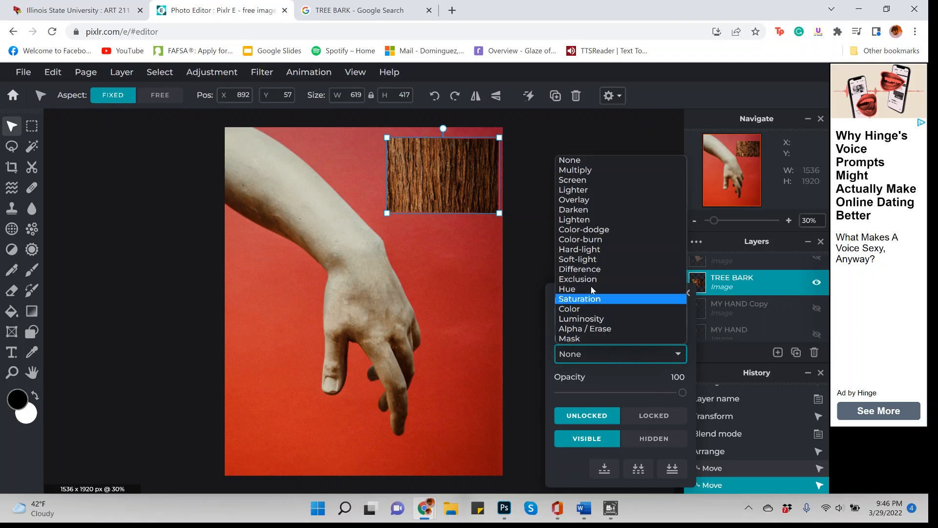
click(575, 171)
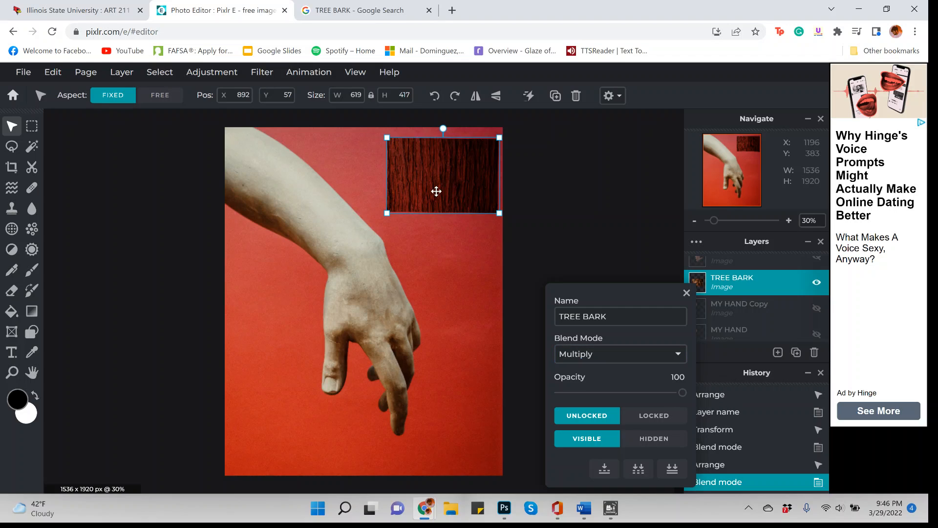
Move the TREE BARK image over the arm and enlarge it to about 1771 × 1193 px, spanning the full canvas width
drag(416, 184, 429, 241)
drag(369, 231, 287, 229)
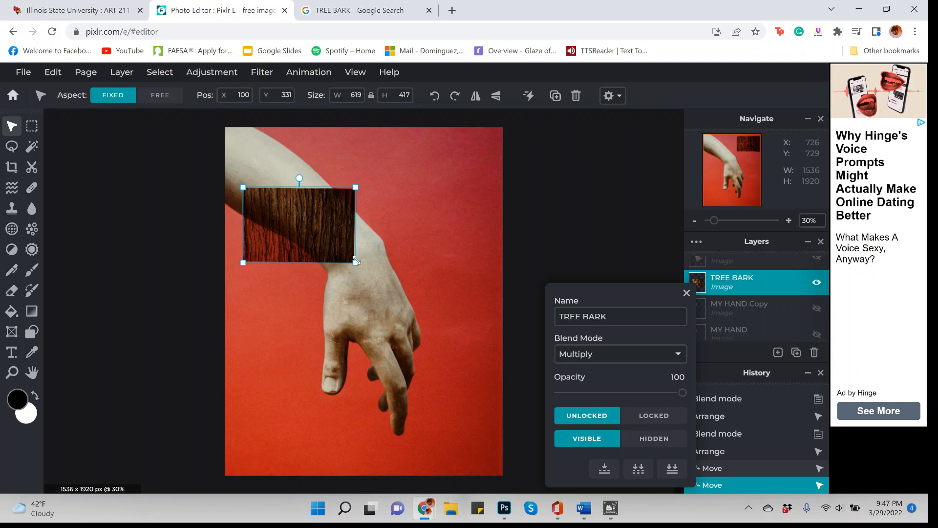
drag(355, 263, 567, 411)
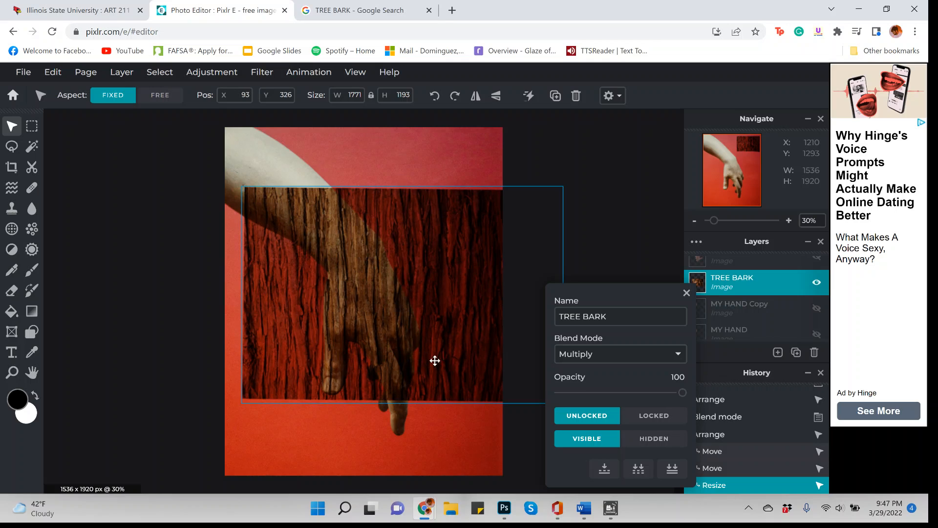
drag(433, 360, 406, 371)
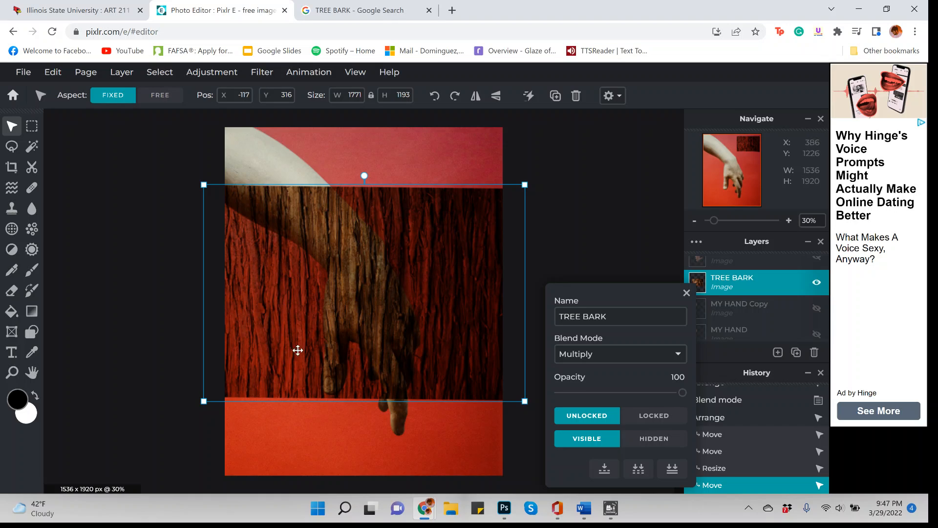
Switch the TREE BARK layer's blend mode to None and back to Multiply to compare the effect
click(603, 351)
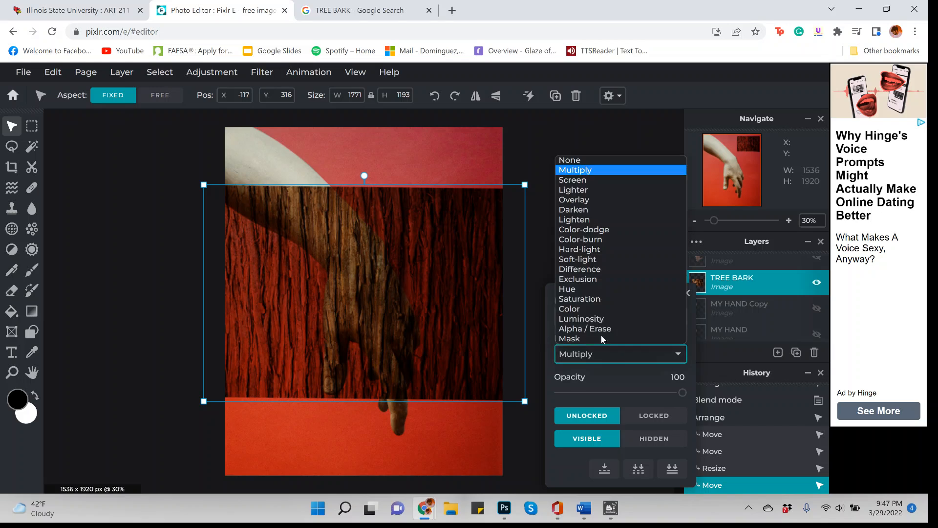
click(582, 161)
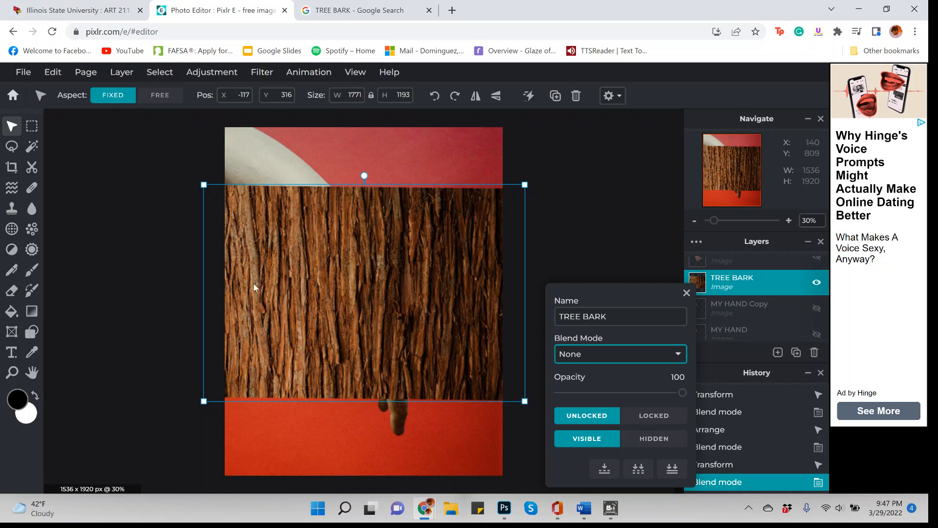
click(557, 351)
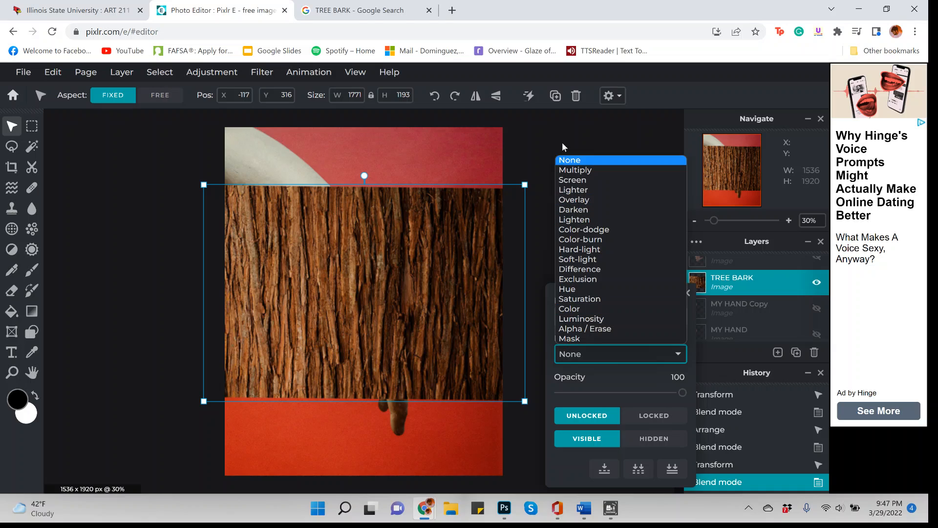
click(564, 174)
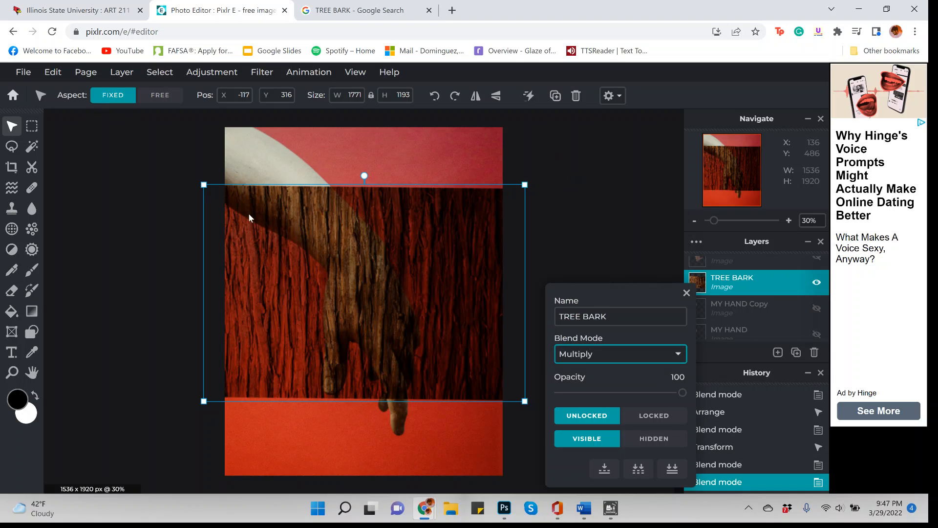
click(369, 264)
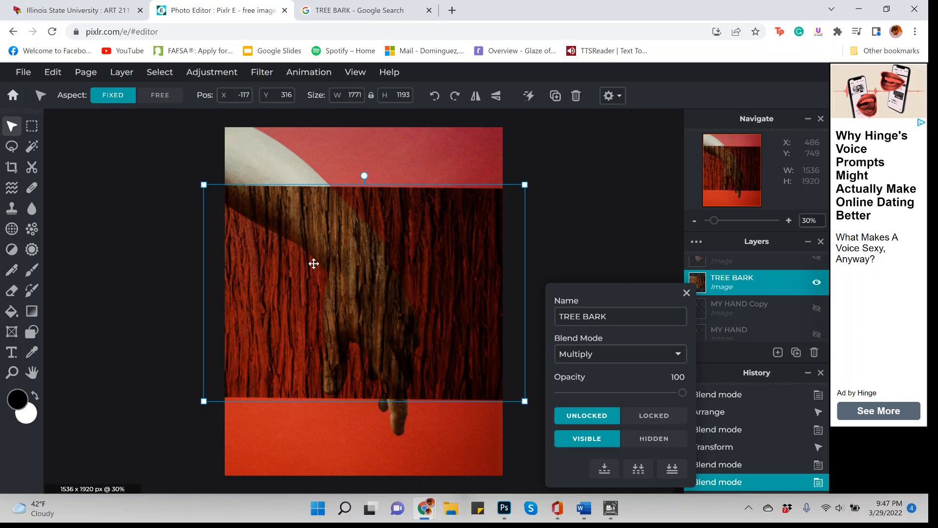
Set the TREE BARK layer's blend mode to Overlay and shift the texture up over the forearm
click(577, 354)
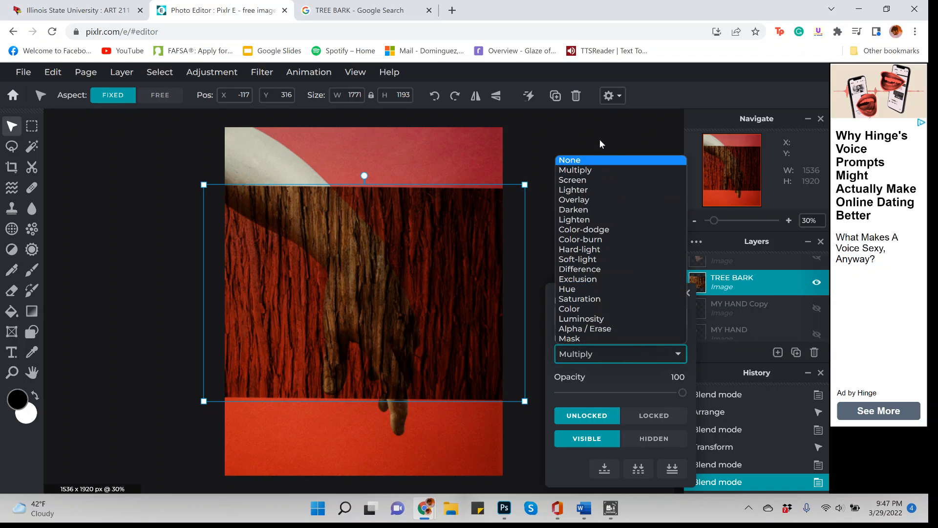
click(595, 200)
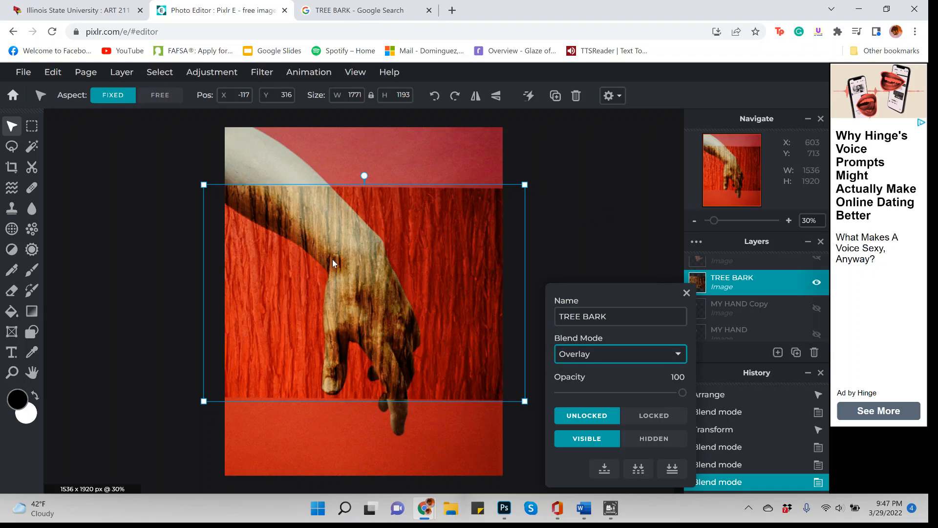
mouse_move(334, 251)
mouse_down()
mouse_move(315, 215)
mouse_move(302, 217)
mouse_move(305, 205)
mouse_move(328, 205)
mouse_move(337, 255)
mouse_up()
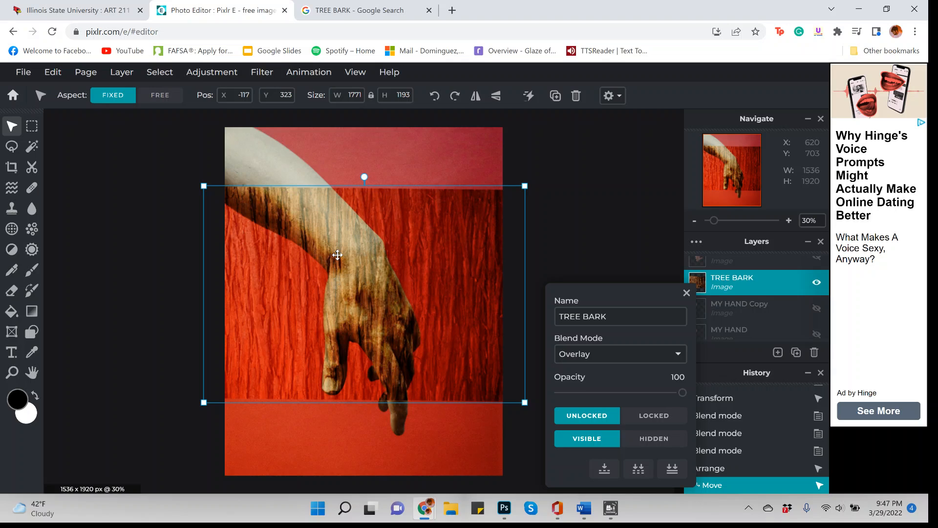
drag(337, 255, 316, 206)
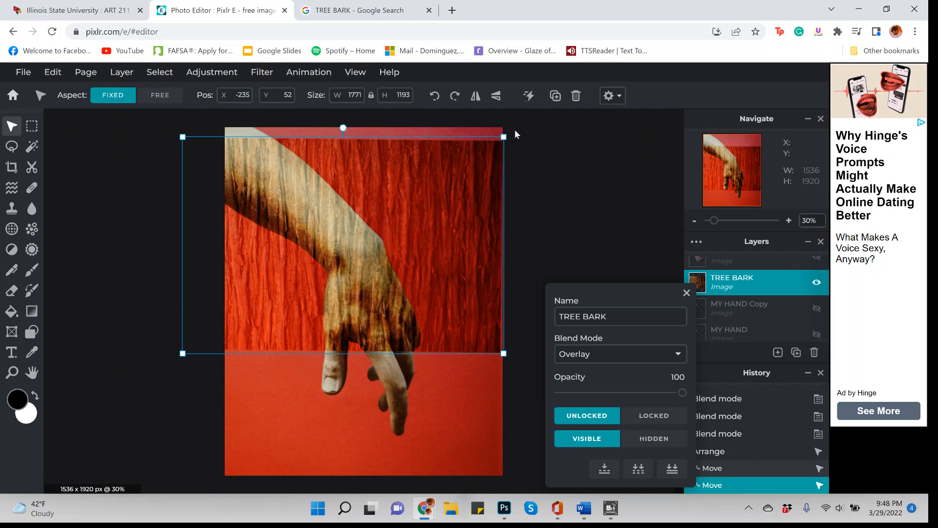
Rotate the bark texture clockwise along the arm and enlarge it to about 1942 × 1308 px to cover the arm down to the fingertips
drag(343, 127, 440, 180)
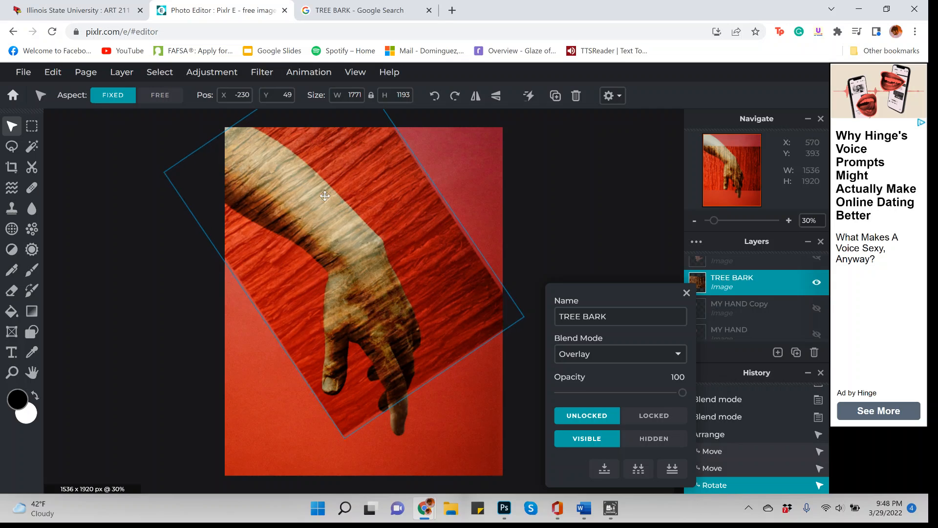
drag(325, 196, 321, 194)
drag(346, 439, 366, 457)
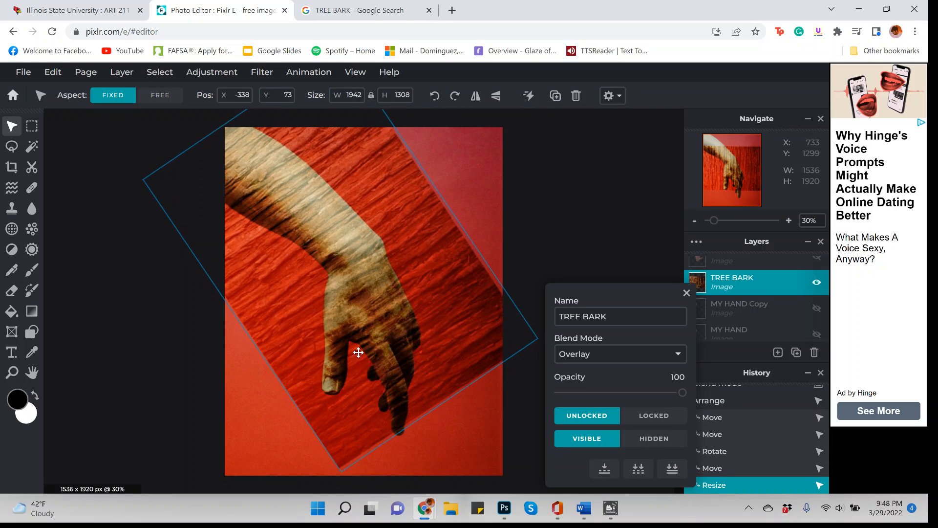
drag(359, 352, 358, 368)
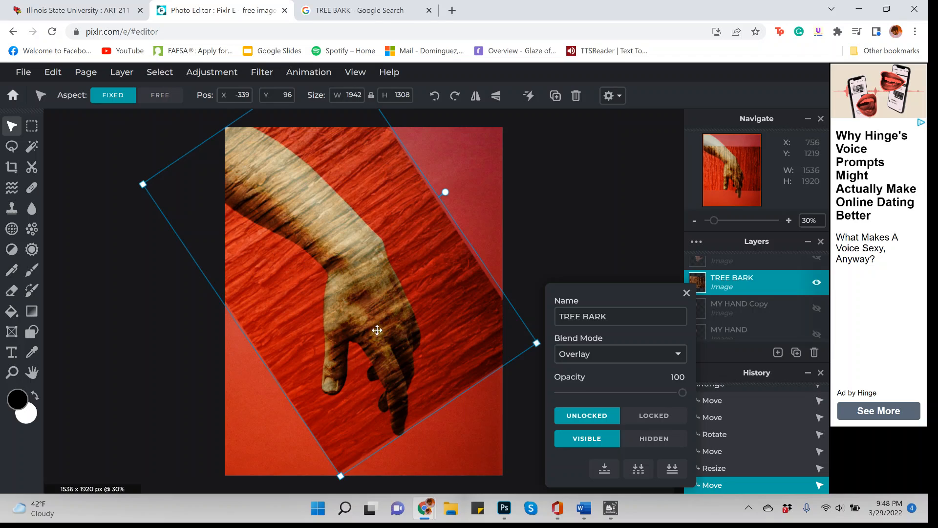
click(518, 174)
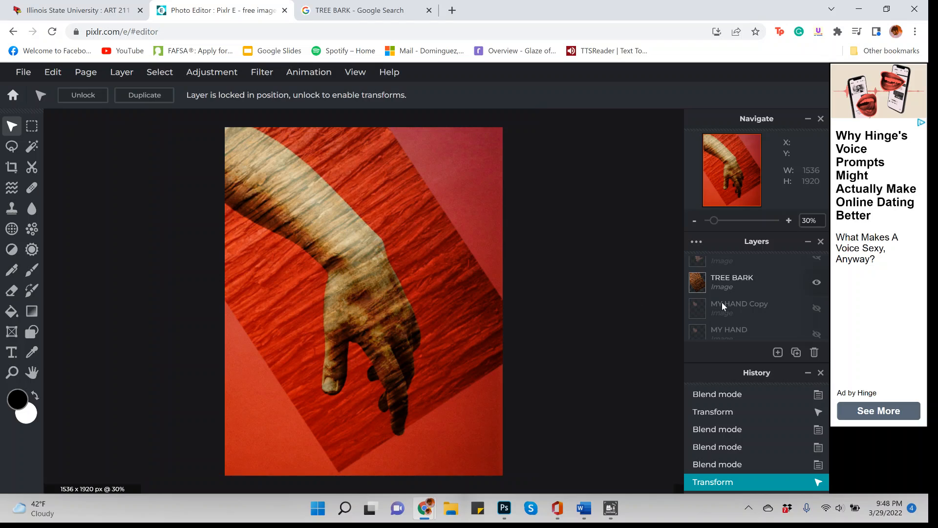
Start selecting the arm on the Background layer with the Wand tool at tolerance 32
scroll(728, 298, down, 2)
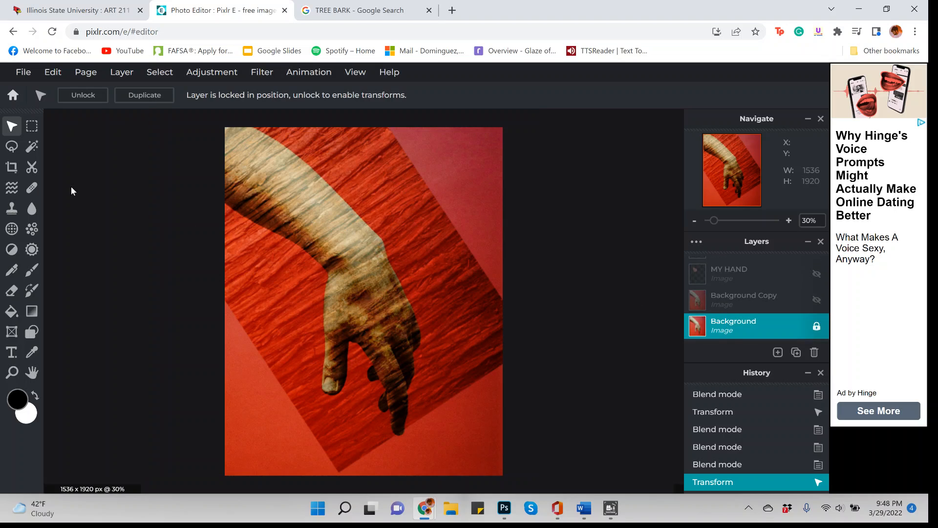
click(31, 146)
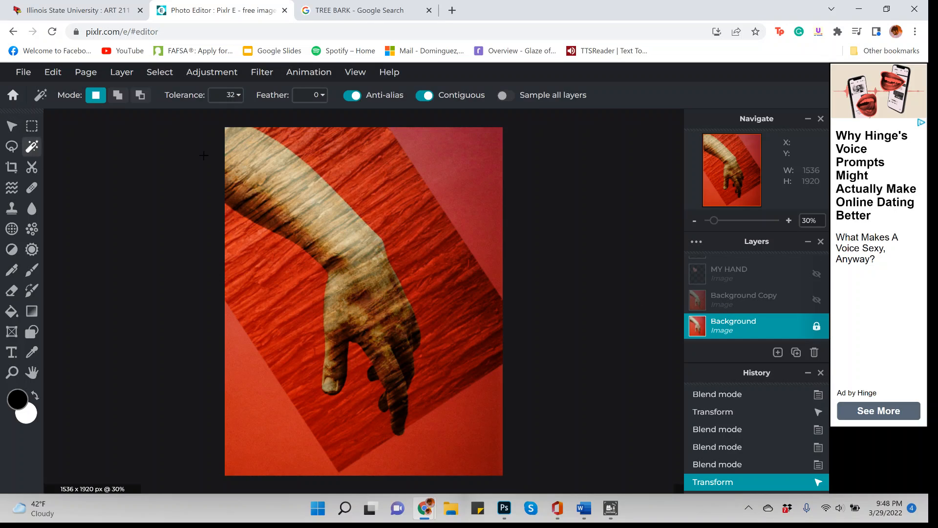
click(260, 156)
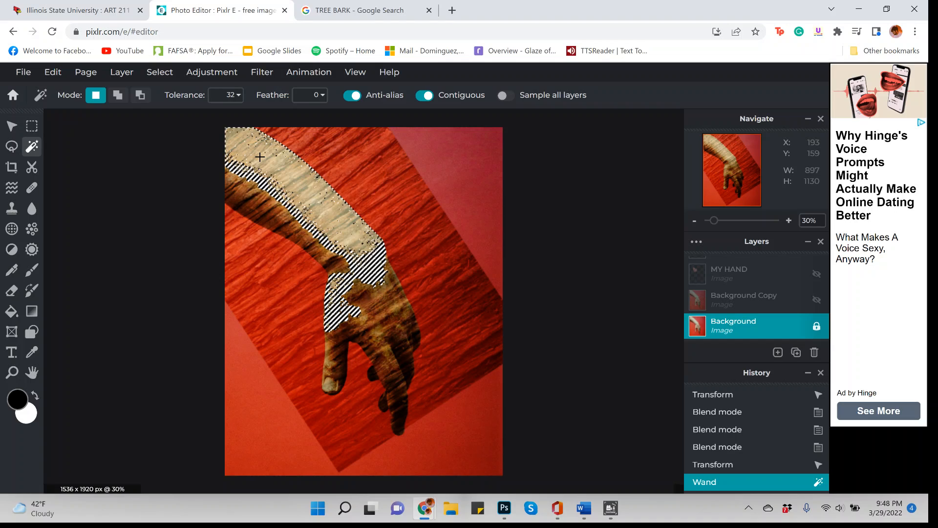
click(246, 188)
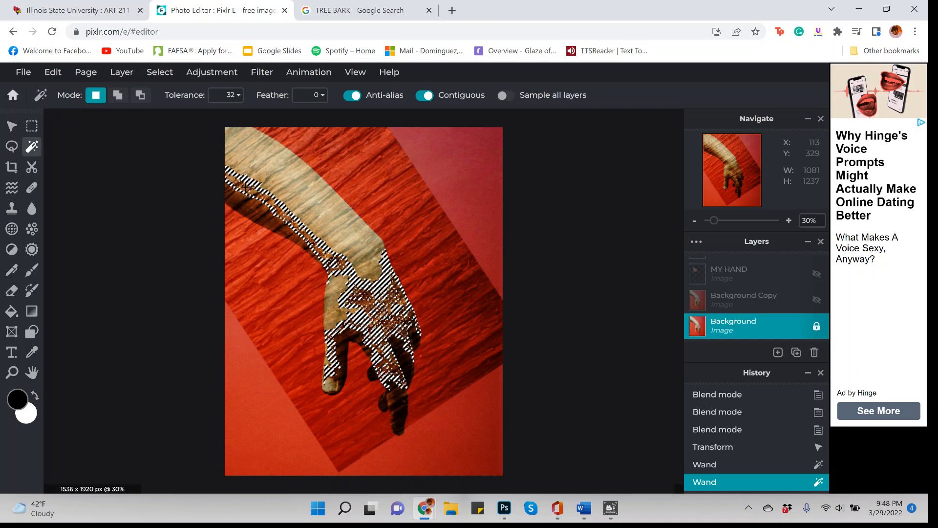
Add the remaining areas of the forearm, fingers and thumb to the Wand selection and invert the selection
click(118, 95)
click(291, 164)
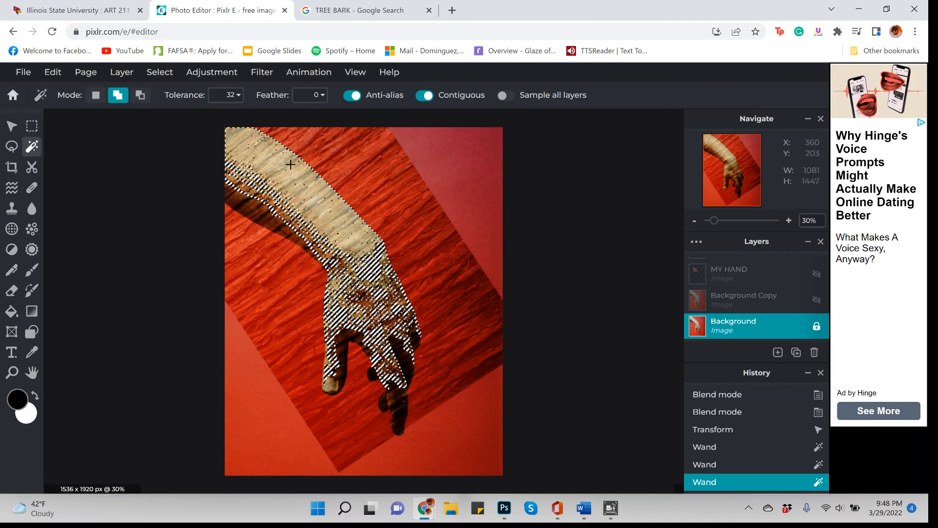
click(234, 195)
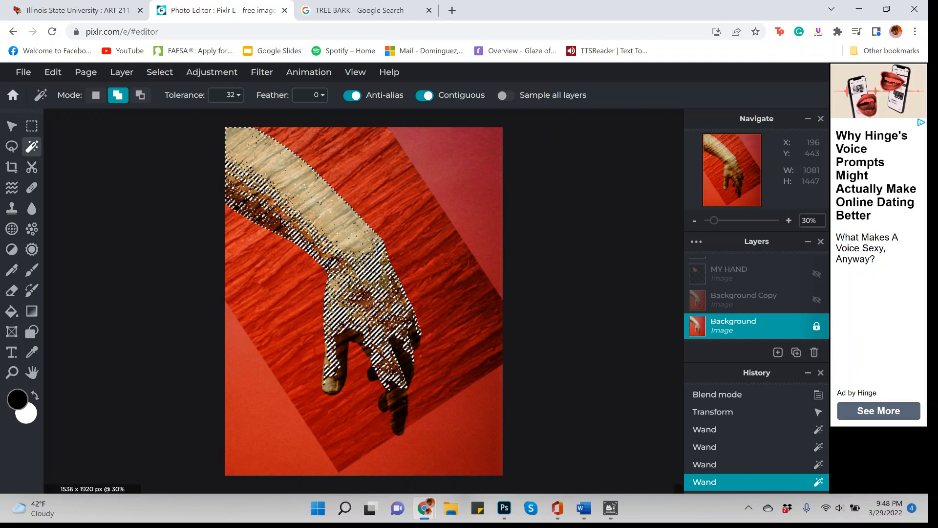
click(403, 350)
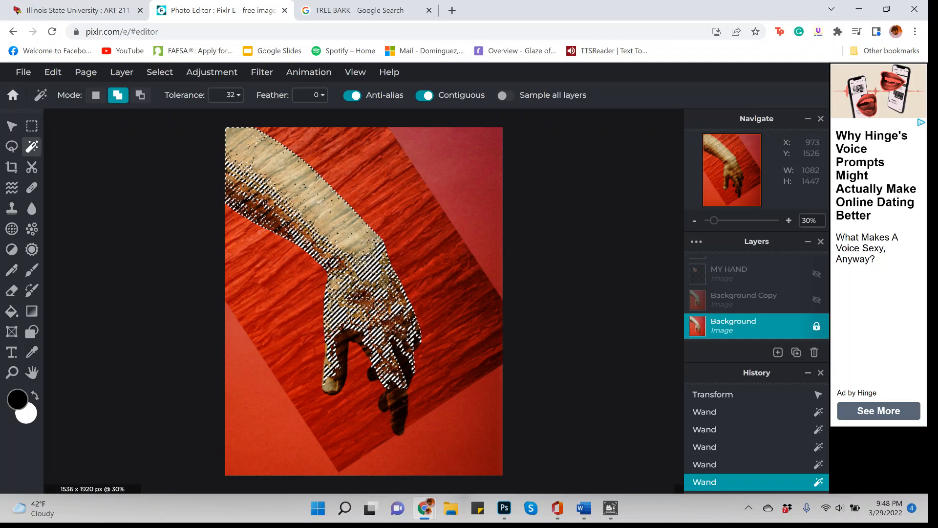
click(387, 400)
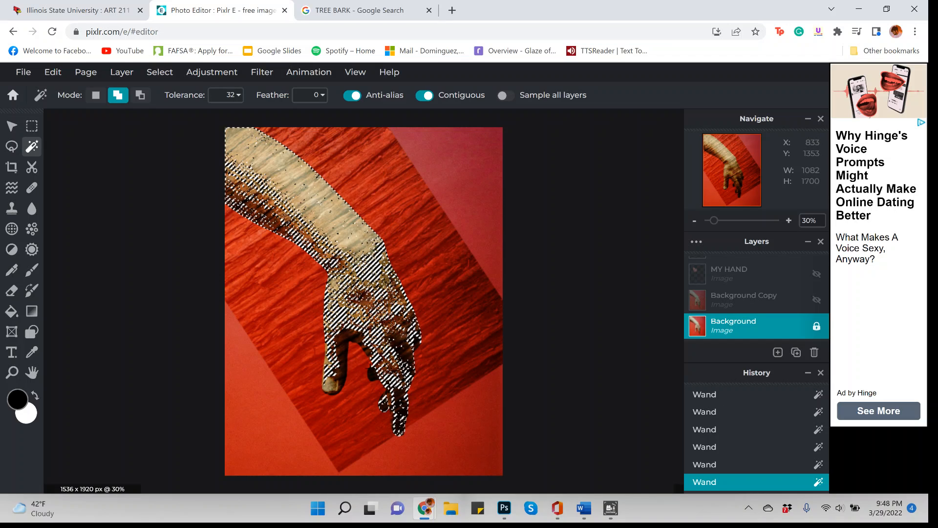
click(341, 346)
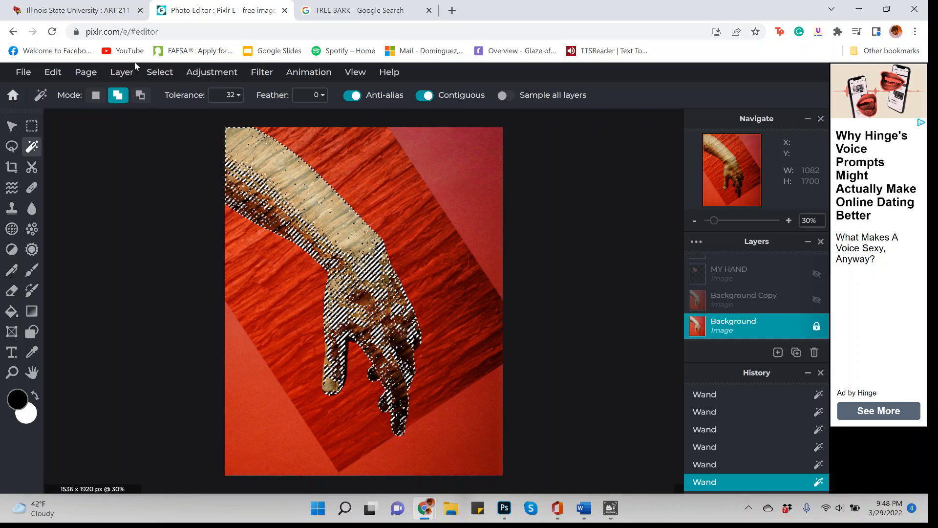
right_click(251, 163)
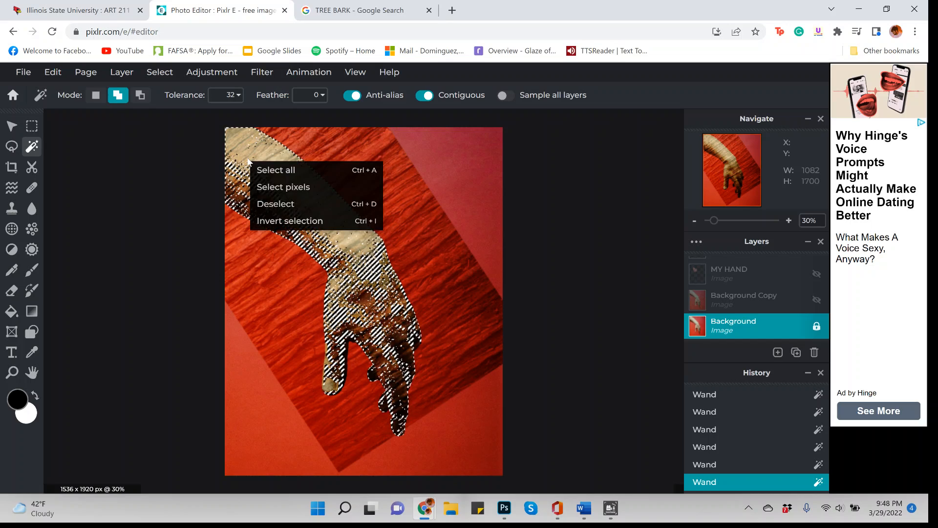
click(278, 220)
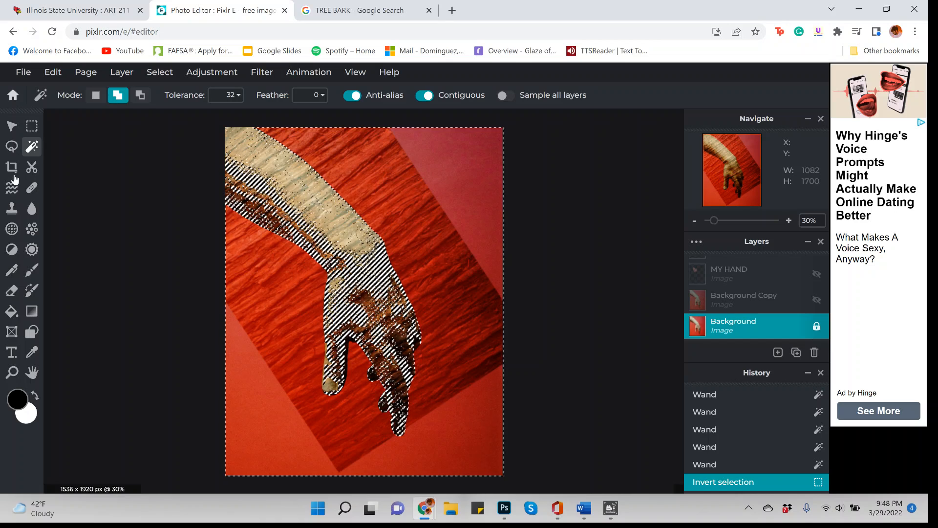
Try erasing the Background layer beside the forearm with a size 490 Eraser brush and undo the stroke
click(12, 291)
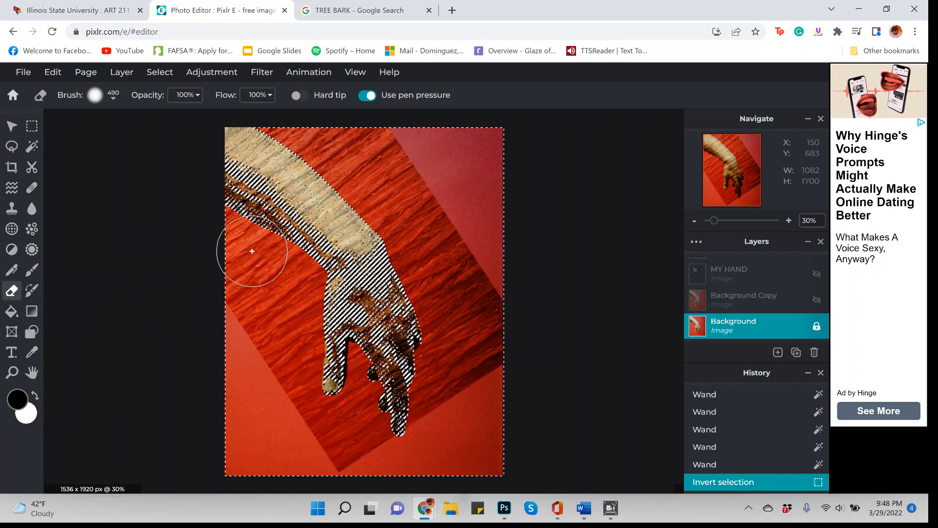
click(230, 248)
drag(230, 248, 244, 254)
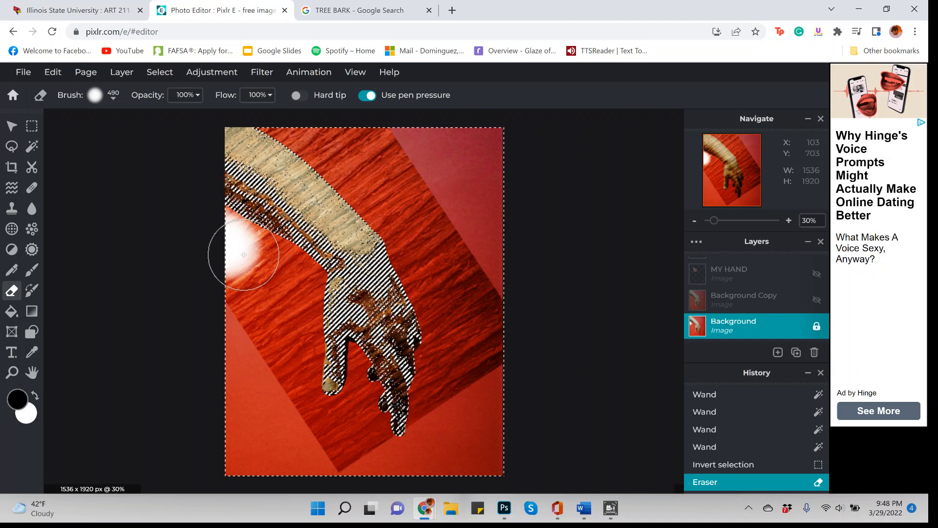
key(ctrl+z)
scroll(761, 296, up, 2)
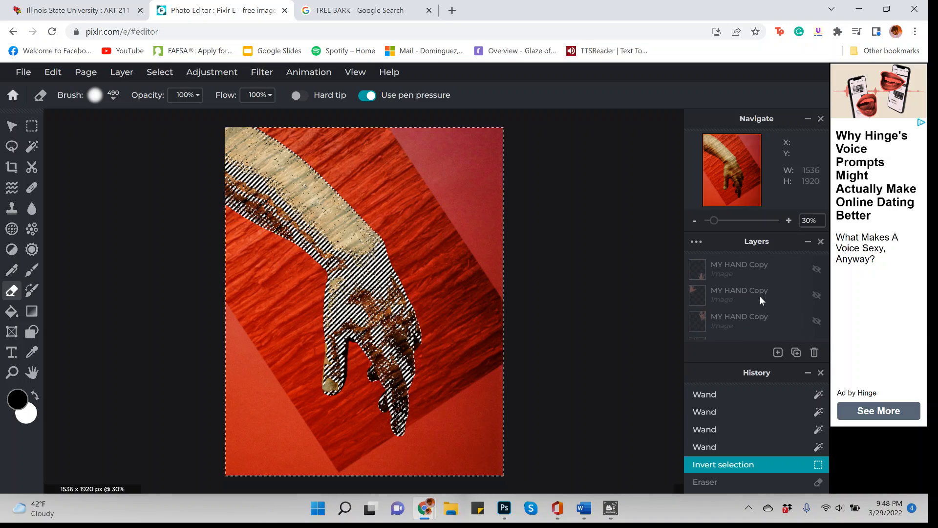
Erase the bark outside the arm on the TREE BARK layer using the size 490 Eraser brush within the inverted selection
scroll(760, 296, down, 3)
scroll(760, 299, up, 2)
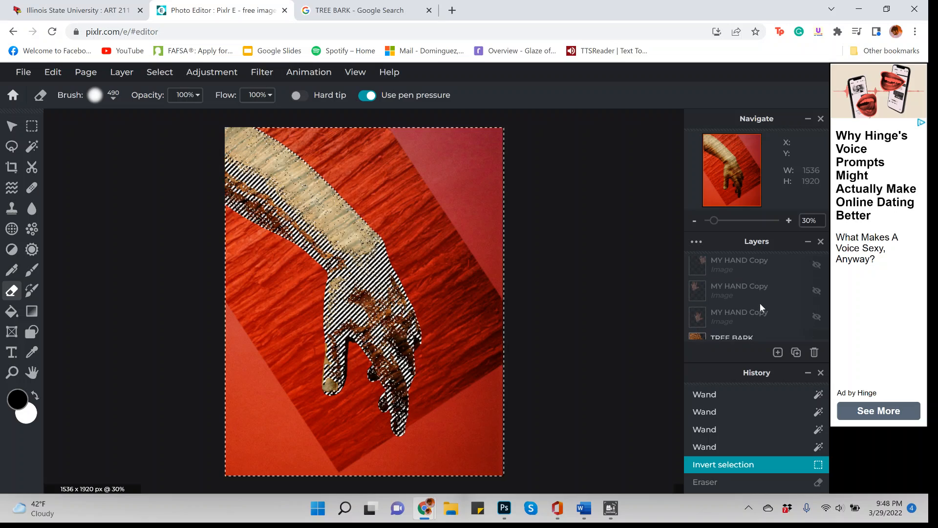
click(736, 337)
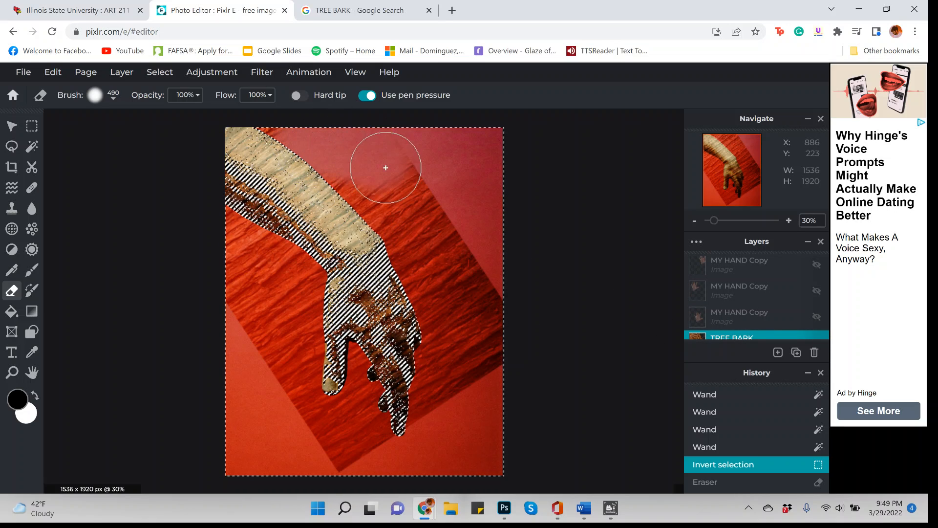
mouse_move(385, 167)
mouse_down()
mouse_move(377, 199)
mouse_move(421, 257)
mouse_move(435, 297)
mouse_move(442, 340)
mouse_move(432, 419)
mouse_move(466, 385)
mouse_move(483, 305)
mouse_move(446, 236)
mouse_move(366, 166)
mouse_up()
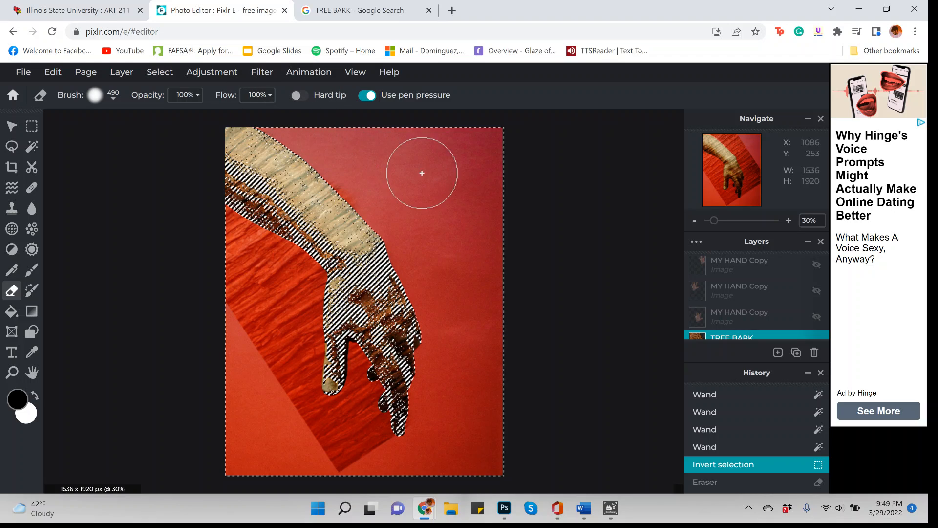
mouse_move(404, 486)
mouse_down()
mouse_move(288, 398)
mouse_move(283, 285)
mouse_move(268, 265)
mouse_move(219, 247)
mouse_move(252, 324)
mouse_move(288, 306)
mouse_move(294, 272)
mouse_move(300, 404)
mouse_move(361, 458)
mouse_move(373, 450)
mouse_move(360, 430)
mouse_move(358, 361)
mouse_up()
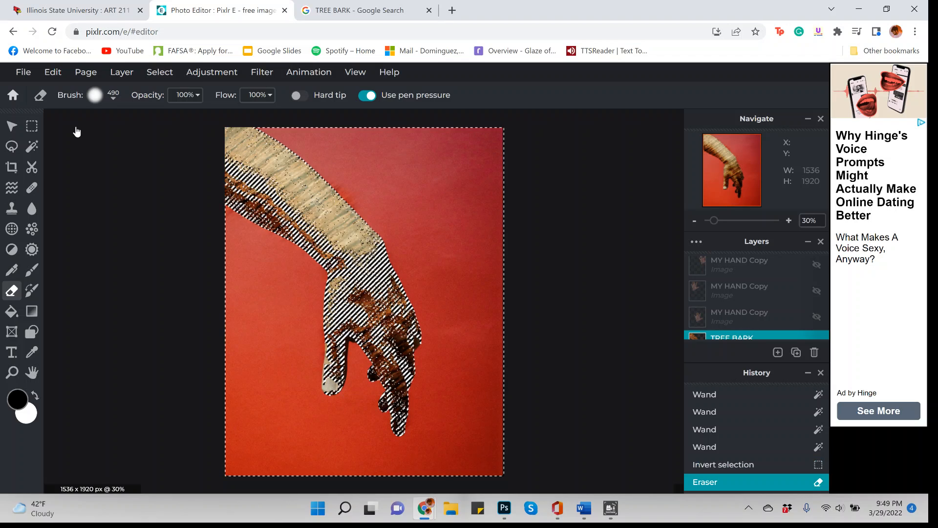
Deselect the inverted selection around the arm
click(12, 126)
right_click(296, 193)
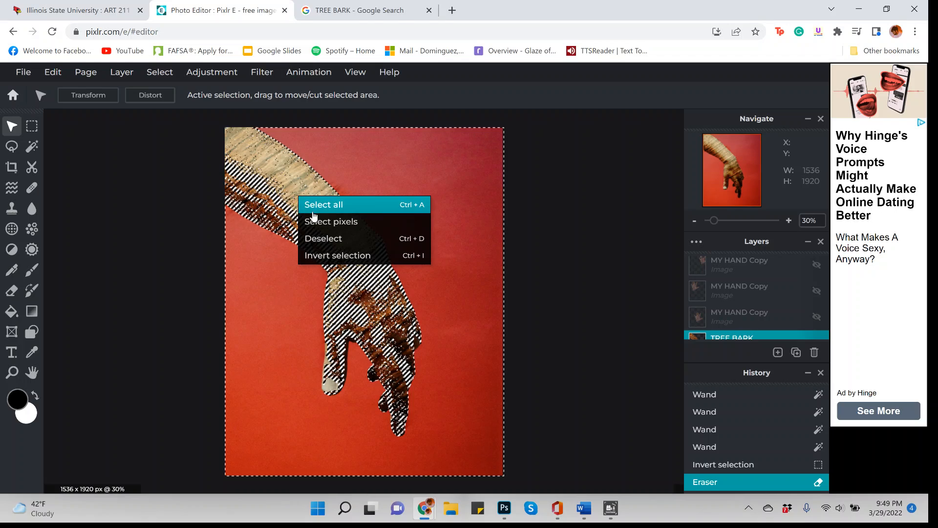
click(322, 234)
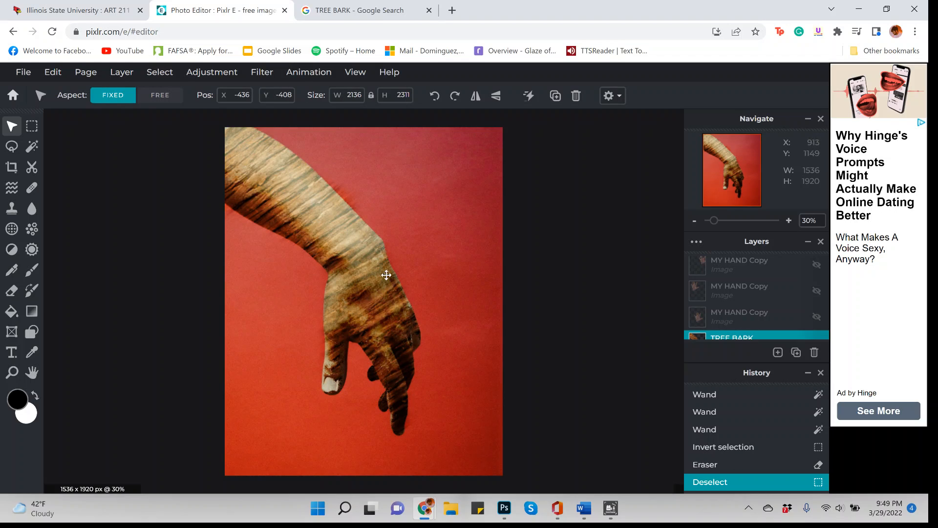
Set the TREE BARK layer's blend mode to None, try an opacity of 61 and restore it to 100
scroll(717, 289, down, 2)
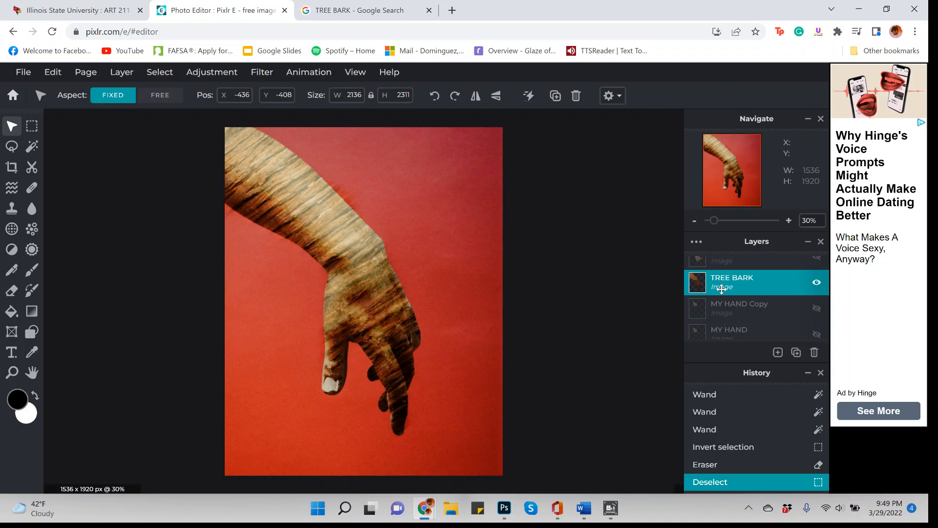
click(721, 289)
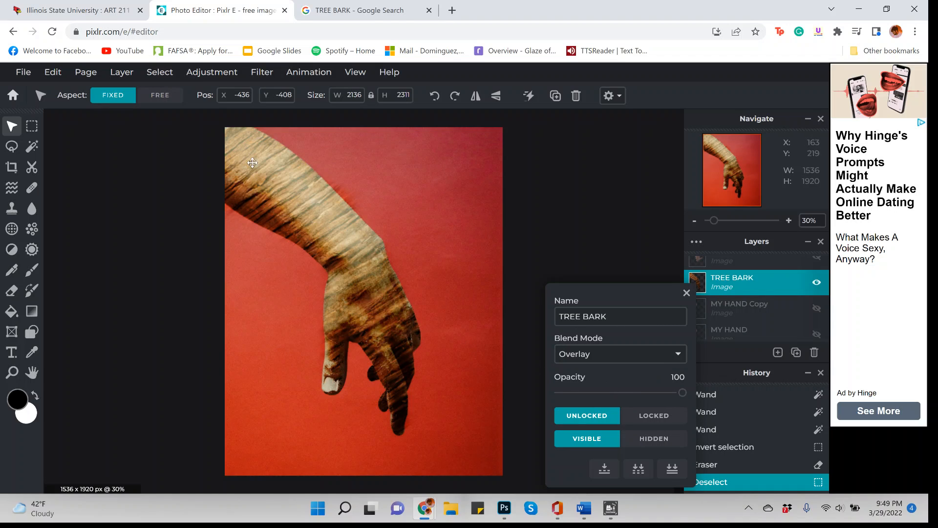
click(615, 356)
click(585, 162)
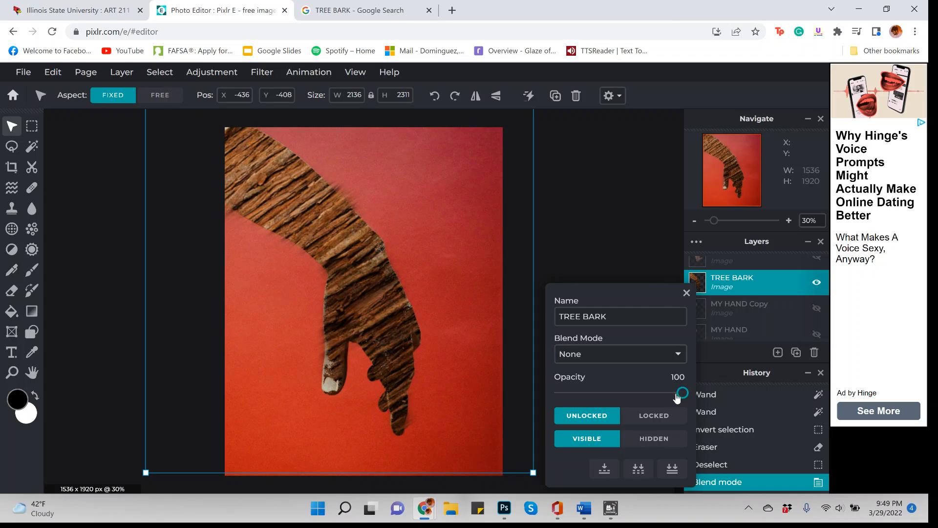
drag(682, 392, 636, 395)
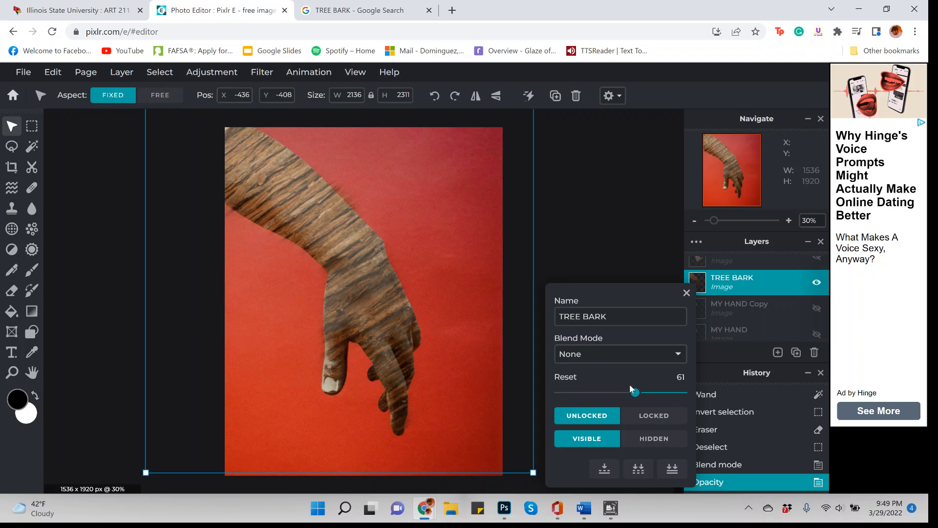
drag(634, 392, 703, 388)
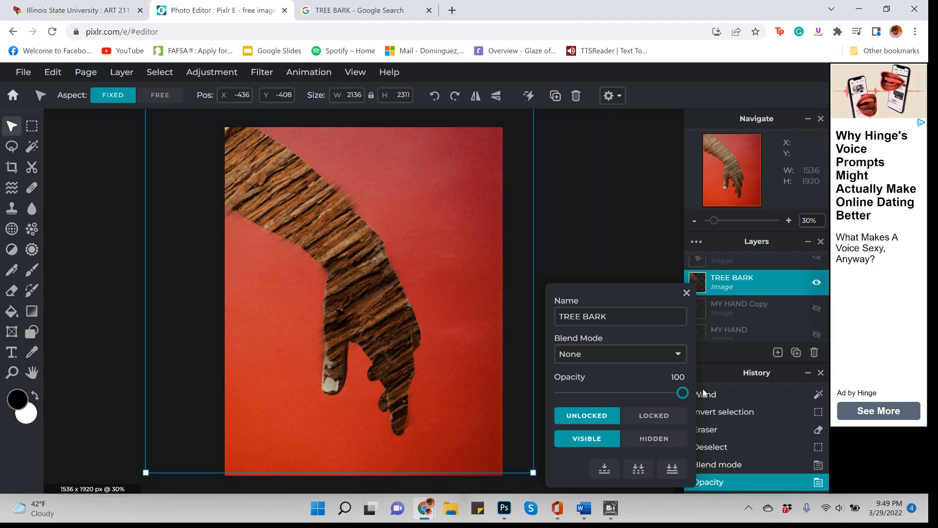
Switch the TREE BARK layer's blend mode back to Overlay and close its settings
click(654, 360)
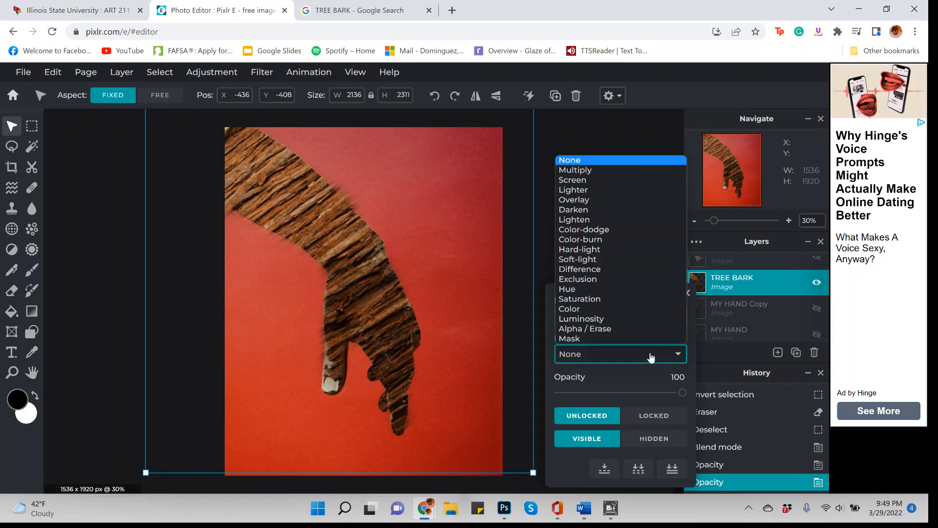
click(597, 199)
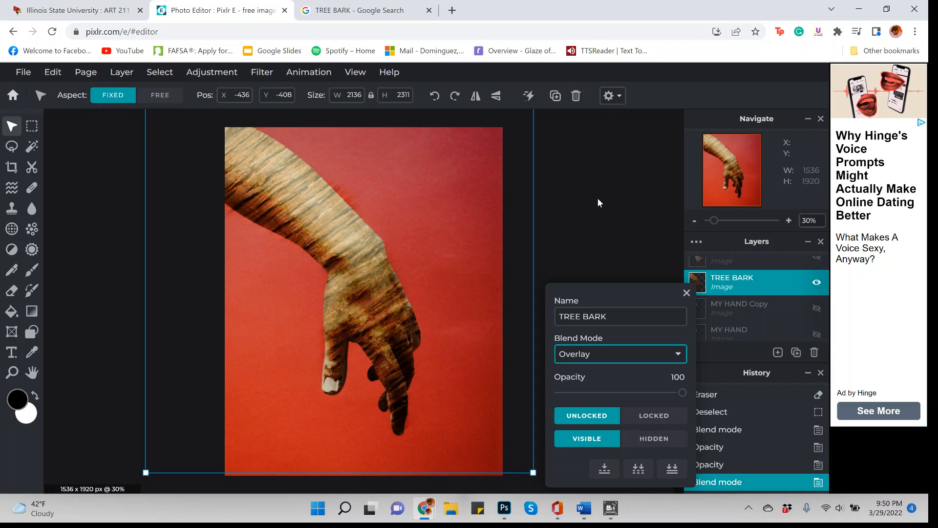
click(687, 293)
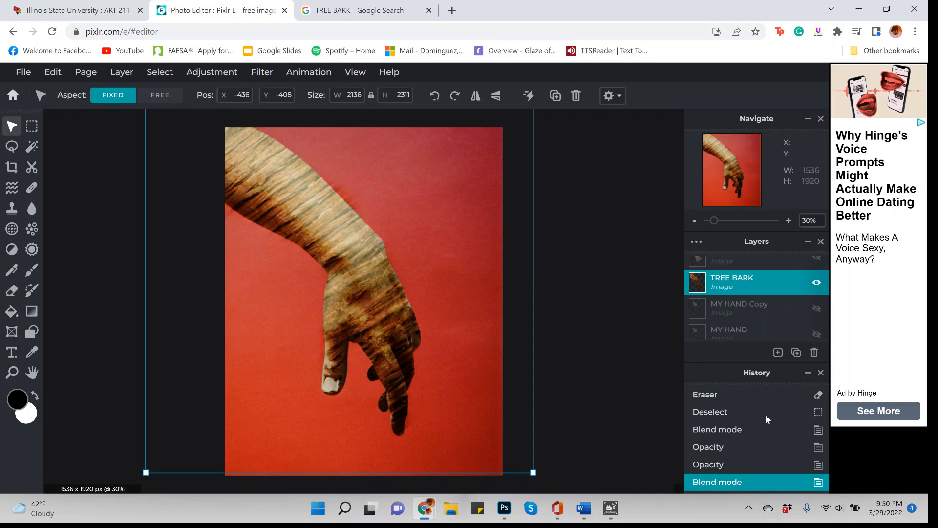
Revert the document to the history state just before the bark texture was rotated and enlarged
scroll(741, 430, up, 3)
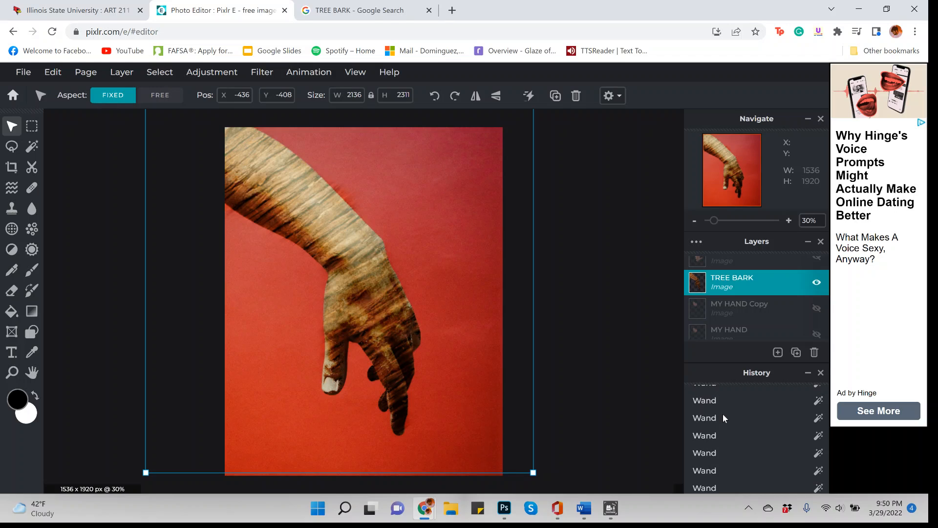
scroll(723, 415, down, 2)
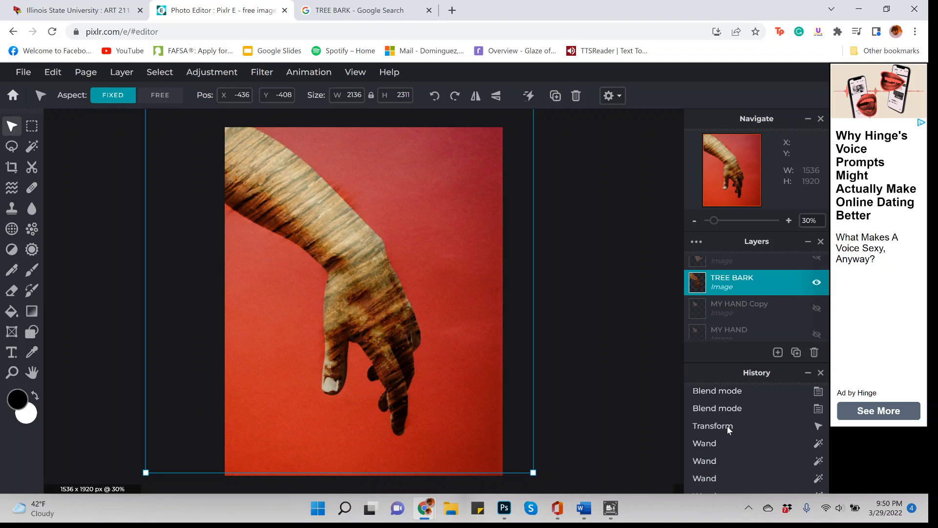
click(717, 410)
click(15, 147)
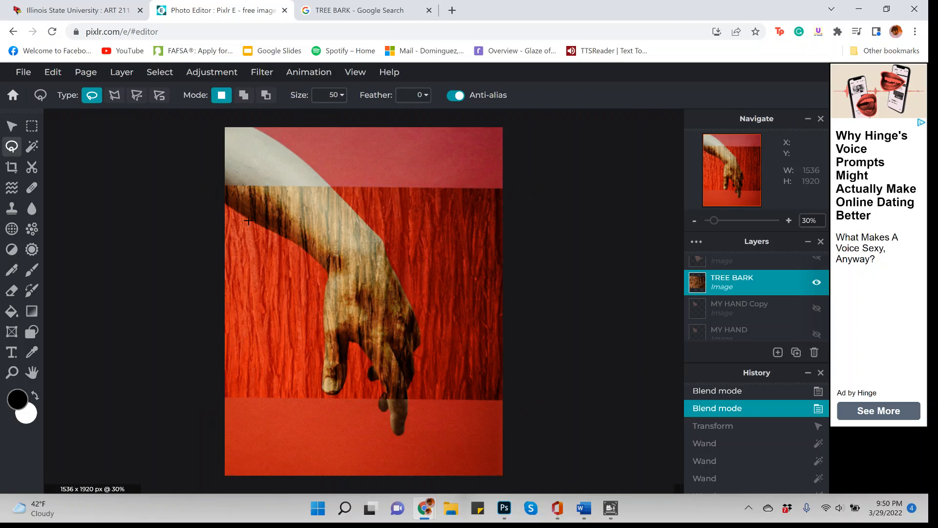
scroll(743, 406, up, 2)
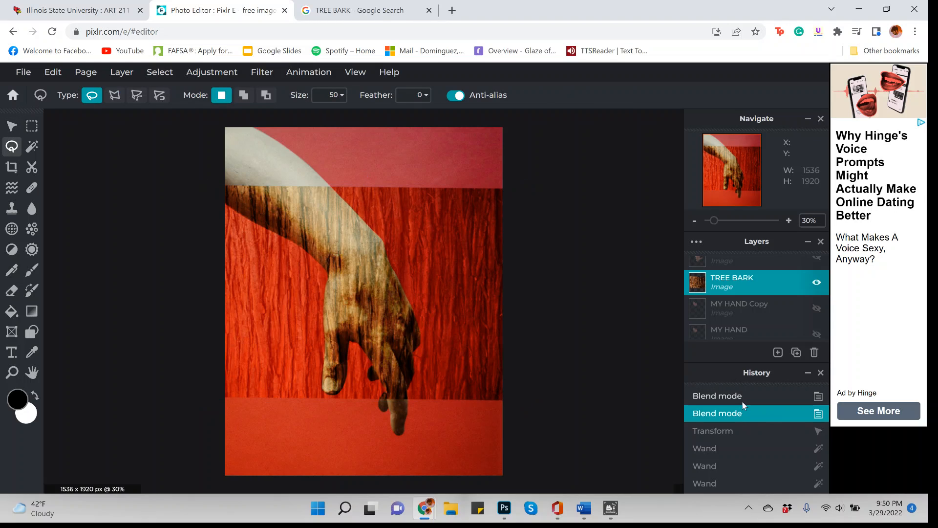
scroll(744, 412, down, 3)
scroll(743, 408, up, 3)
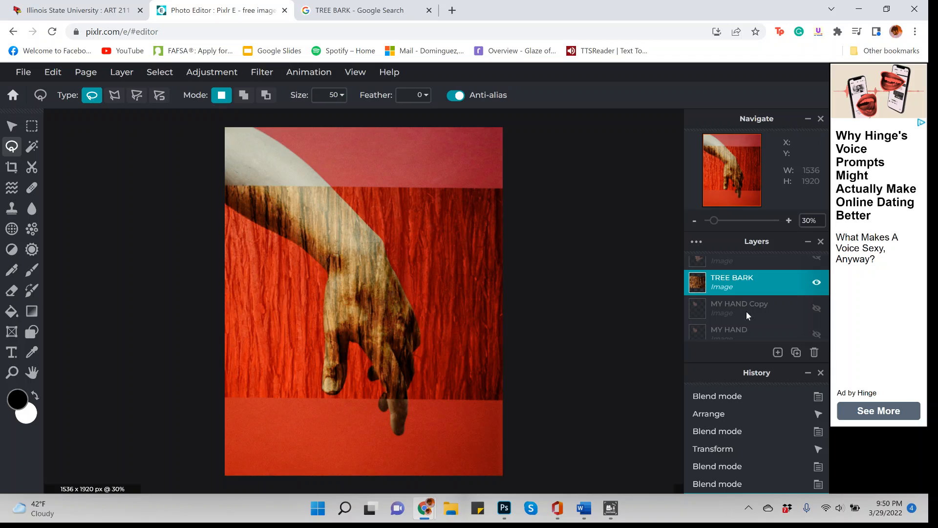
Try the Luminosity blend mode on the TREE BARK layer
click(764, 285)
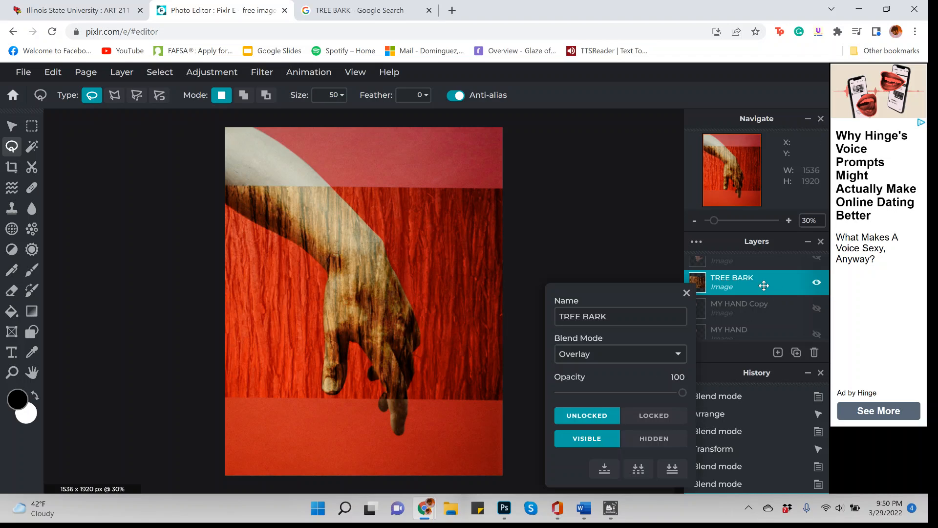
click(574, 354)
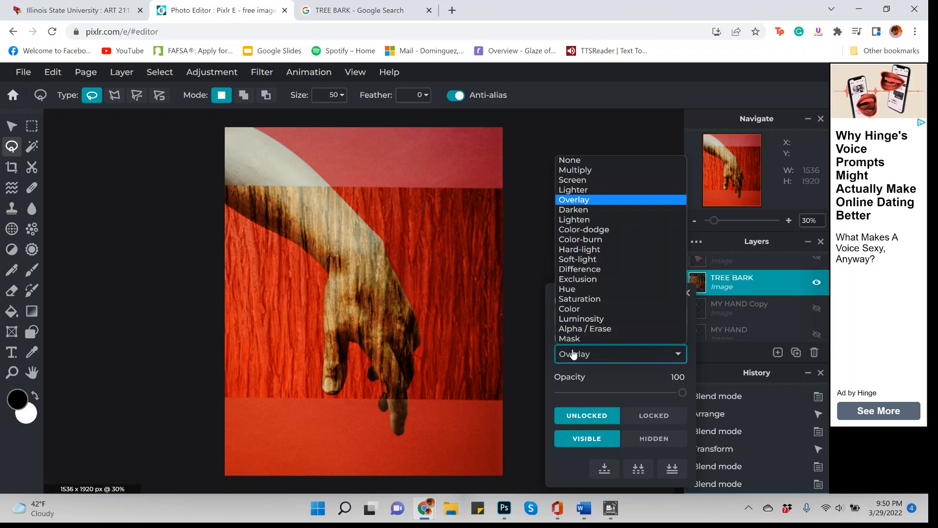
click(602, 321)
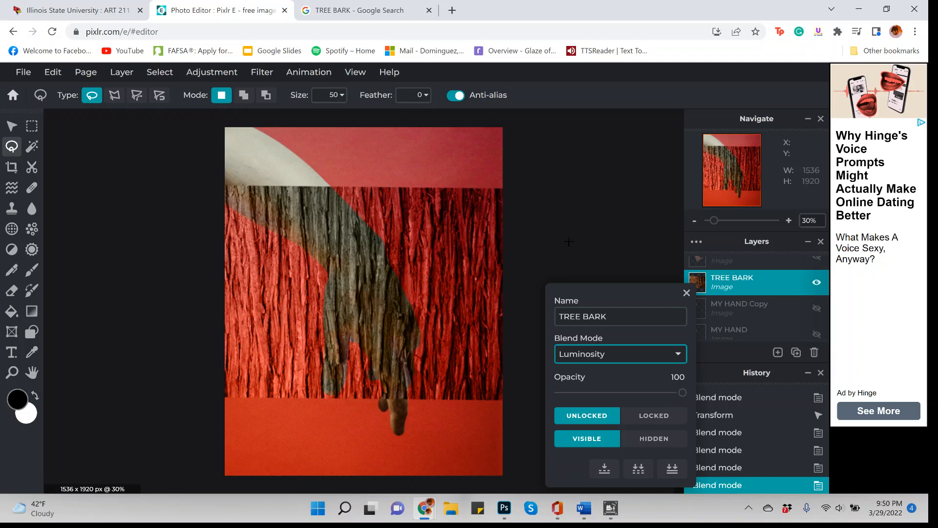
click(685, 293)
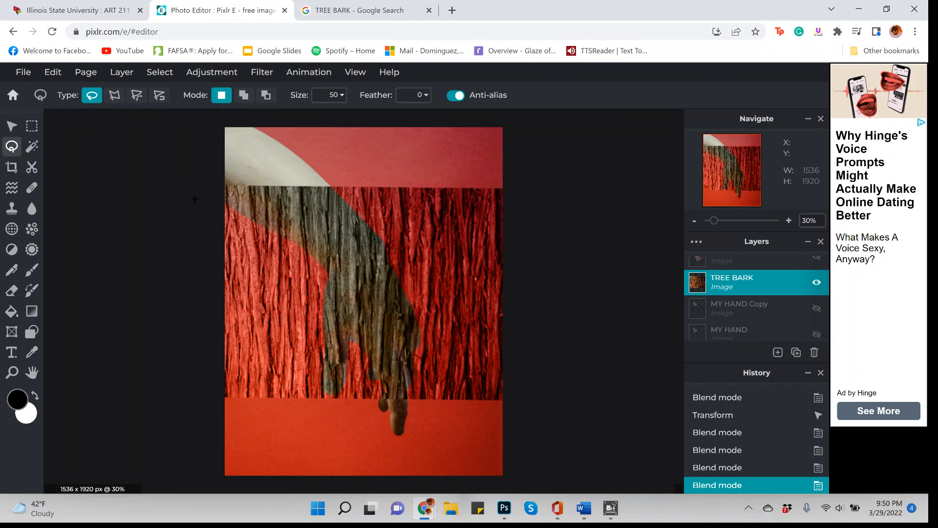
Move the bark texture down over the hand and fingers to about X -65, Y 727
click(11, 126)
drag(379, 252, 395, 370)
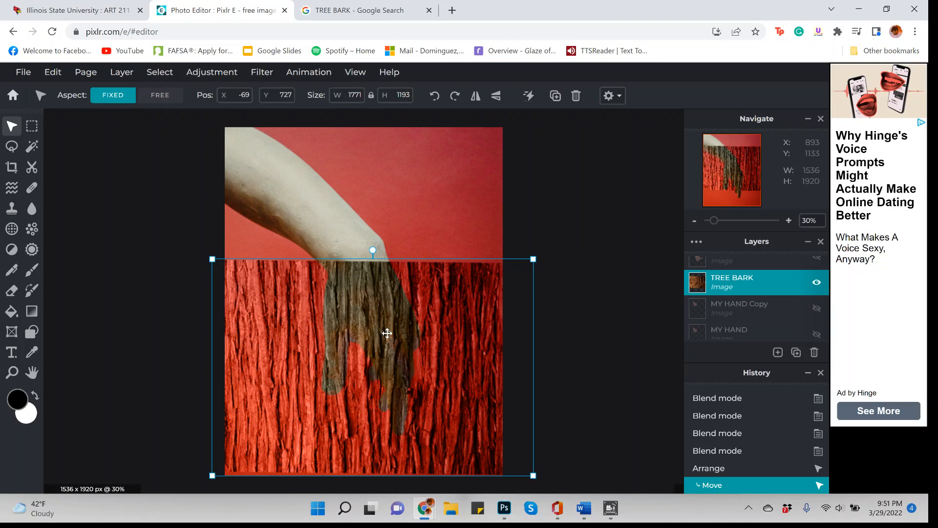
mouse_move(375, 320)
mouse_down()
mouse_move(370, 176)
mouse_move(372, 330)
mouse_up()
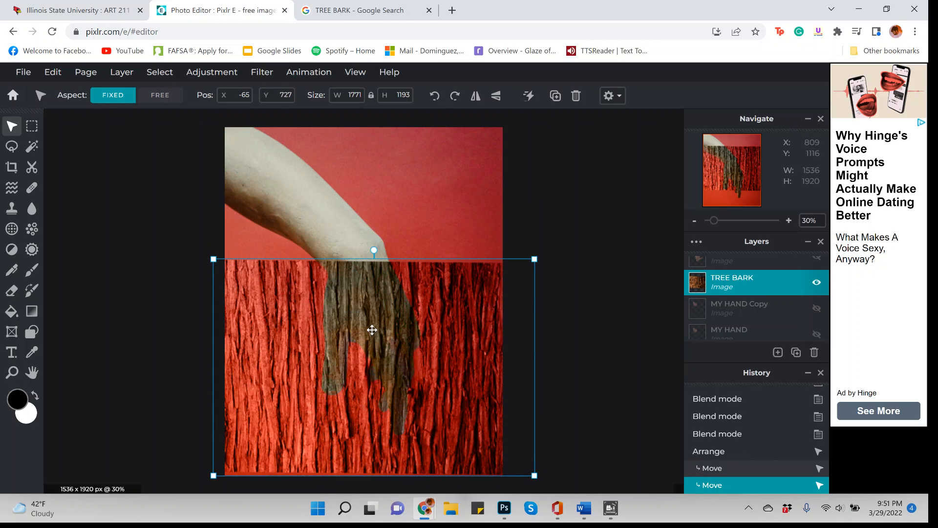
Set the TREE BARK layer's blend mode to Soft-light and move the texture up over the forearm to about X -322, Y -37
click(694, 288)
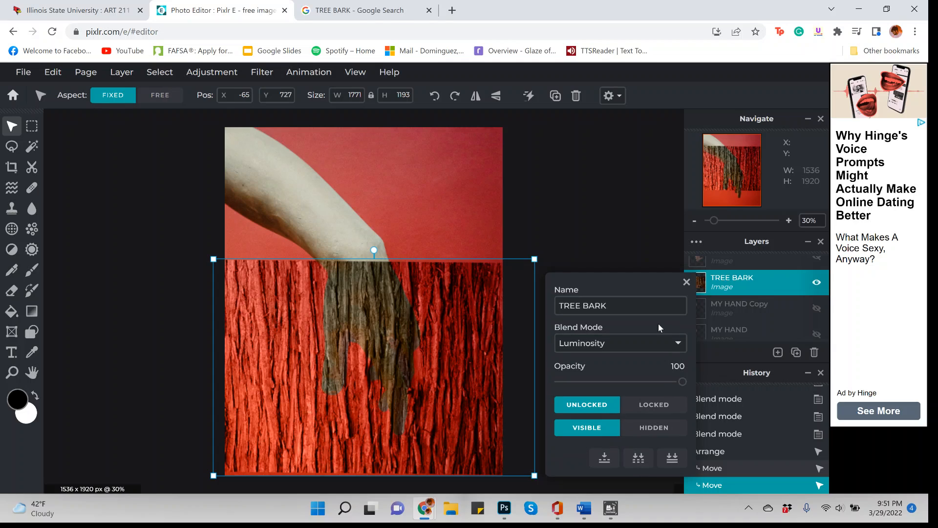
click(651, 344)
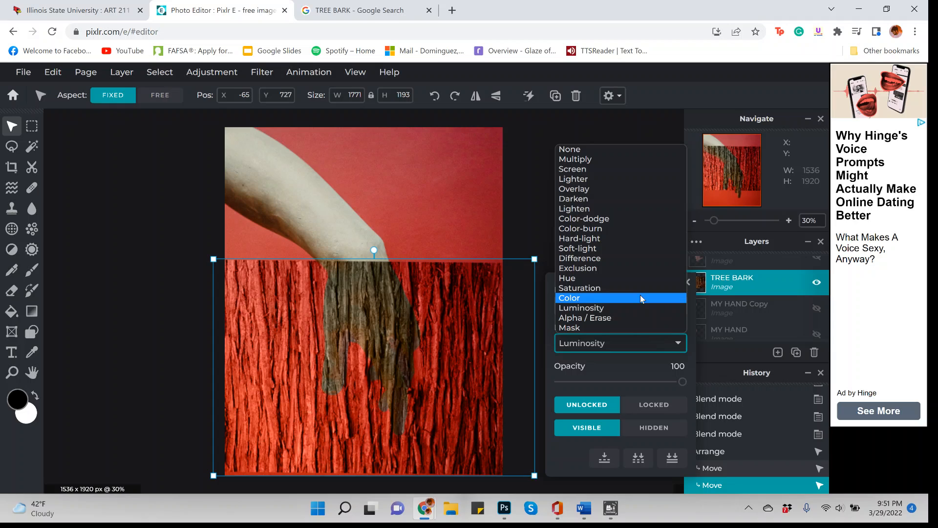
click(605, 247)
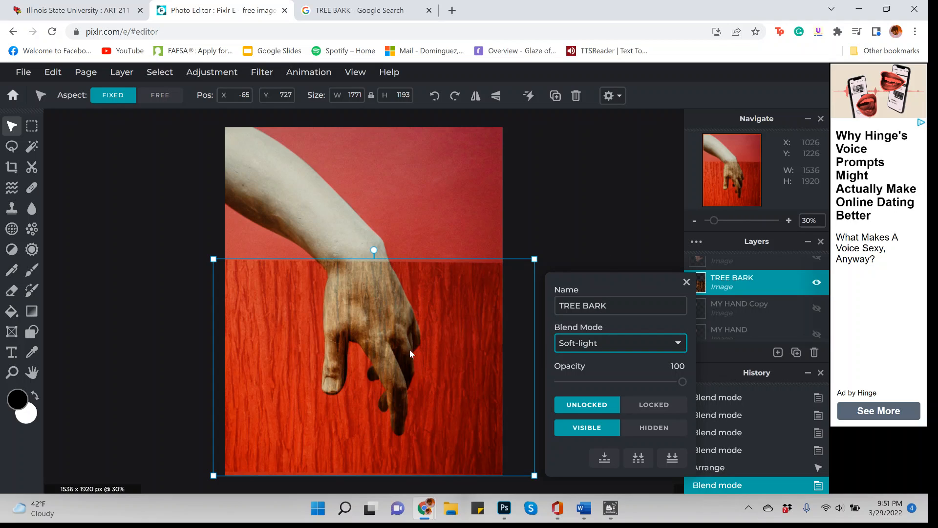
click(386, 332)
drag(406, 292, 361, 156)
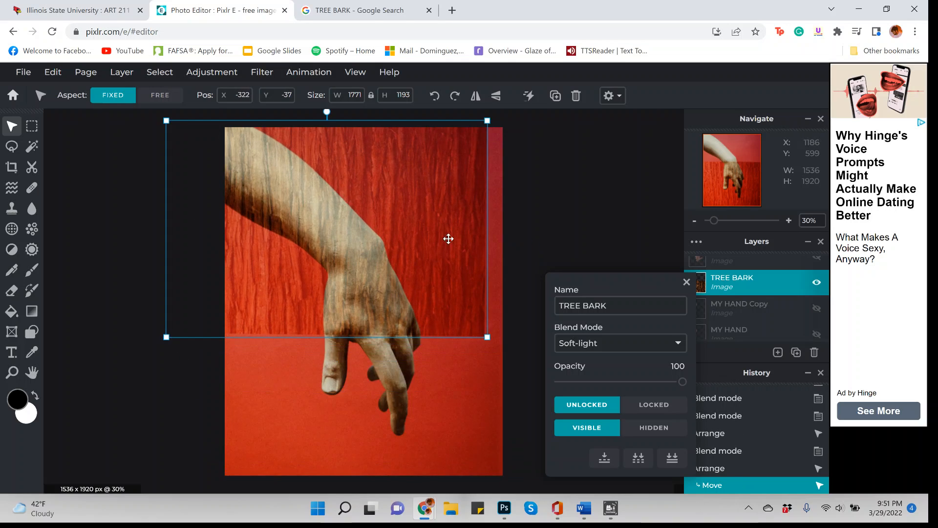
Try the Overlay blend mode on the TREE BARK layer and return it to Soft-light
click(567, 343)
click(585, 189)
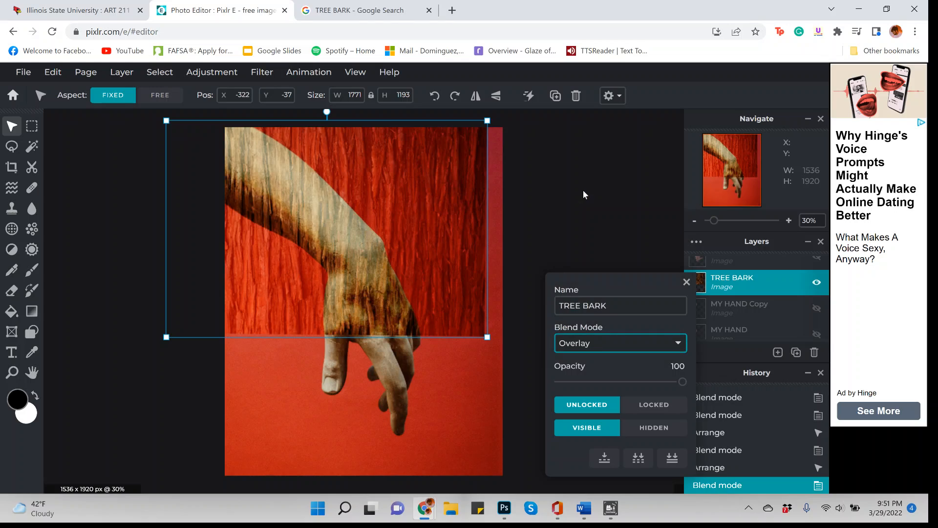
click(635, 342)
click(608, 248)
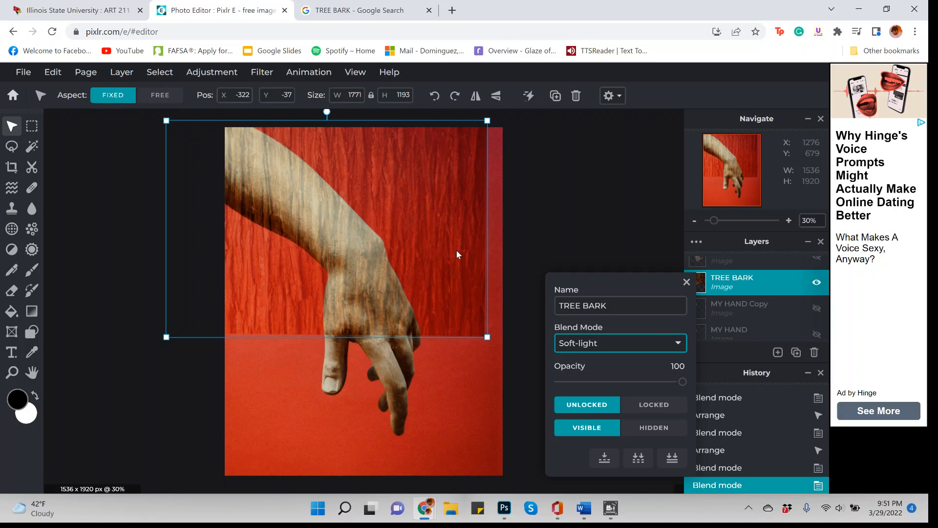
Move the bark texture down over the wrist and hand to about X -78, Y 435 and deselect the layer
drag(415, 276, 433, 347)
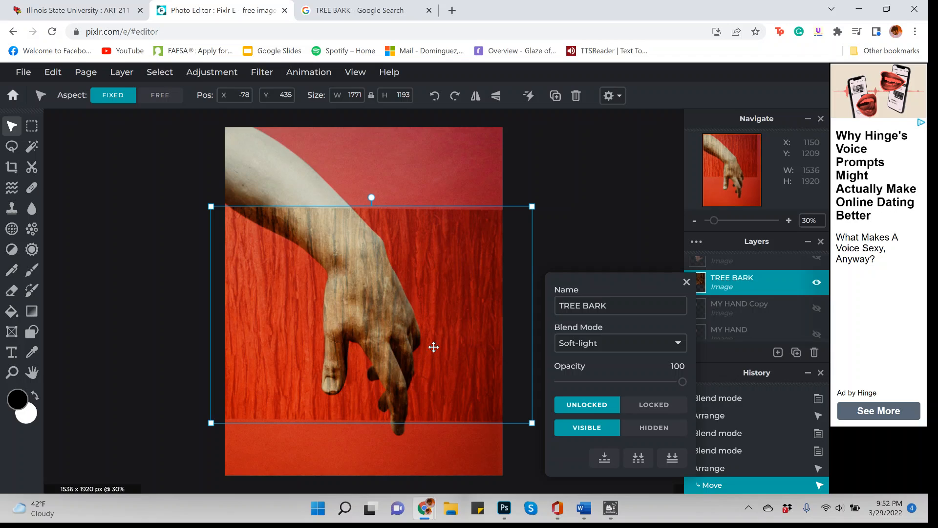
click(262, 73)
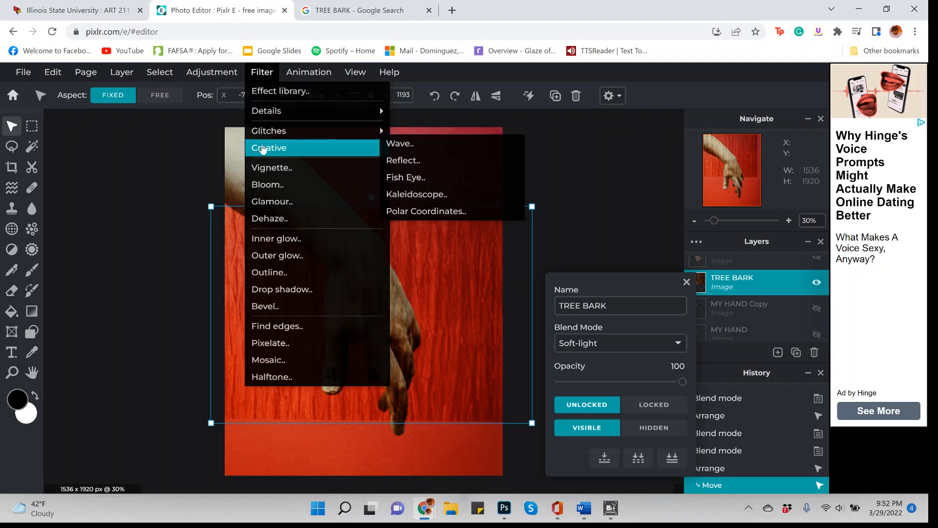
click(135, 189)
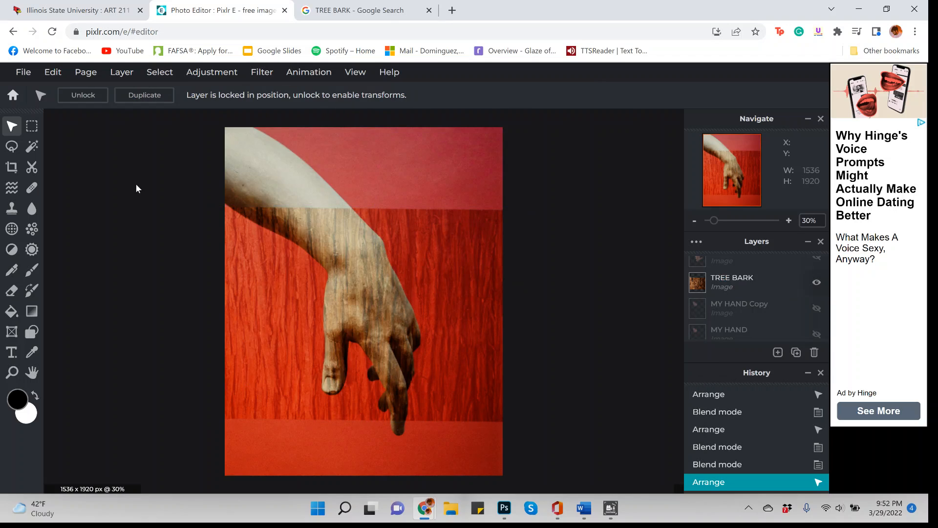